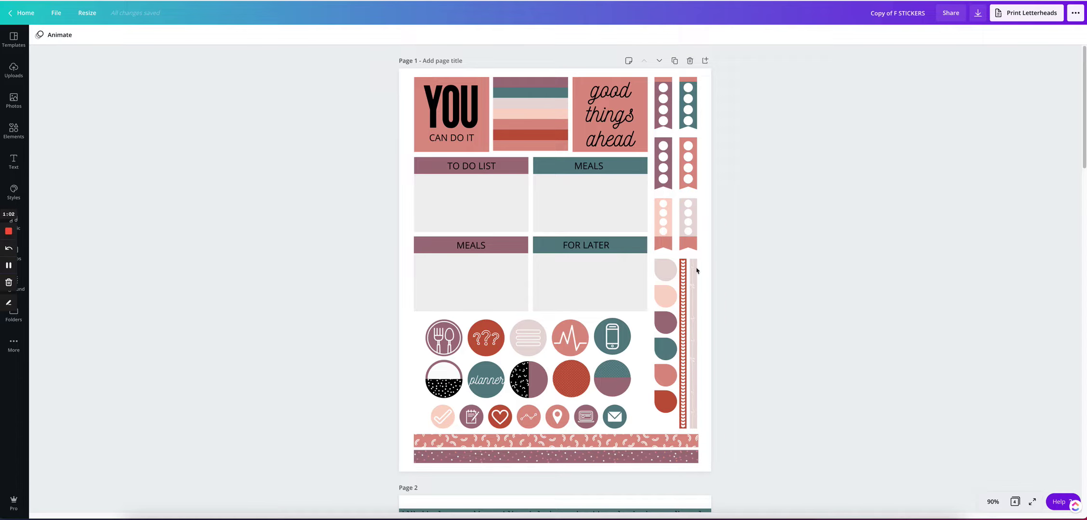
click(779, 258)
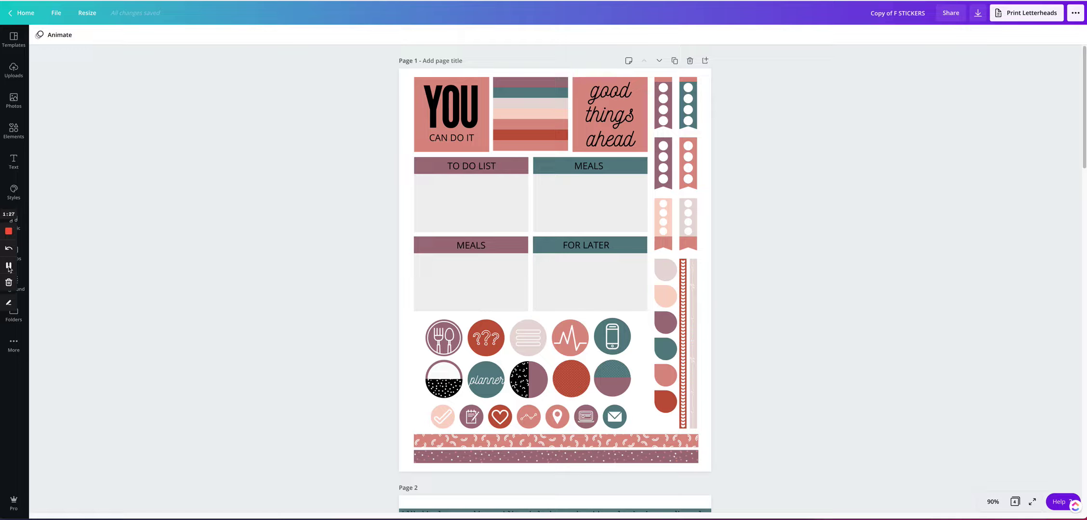
click(160, 199)
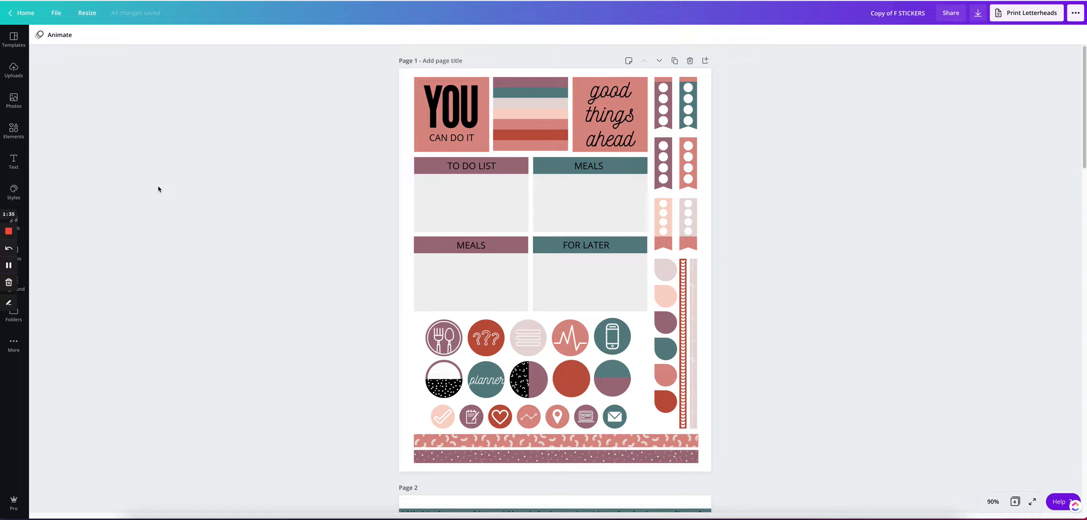
click(202, 171)
click(285, 229)
scroll(298, 241, down, 10)
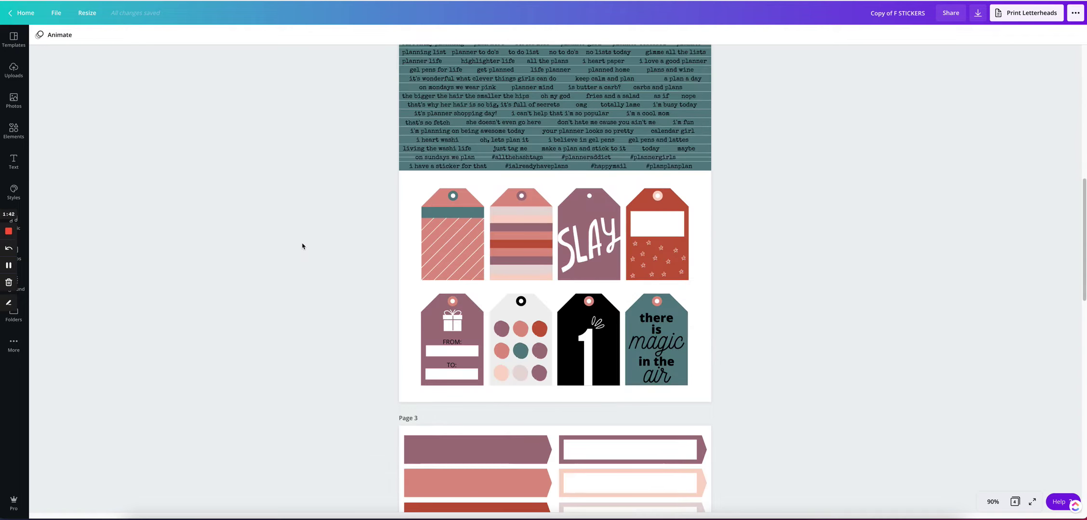
scroll(302, 246, up, 10)
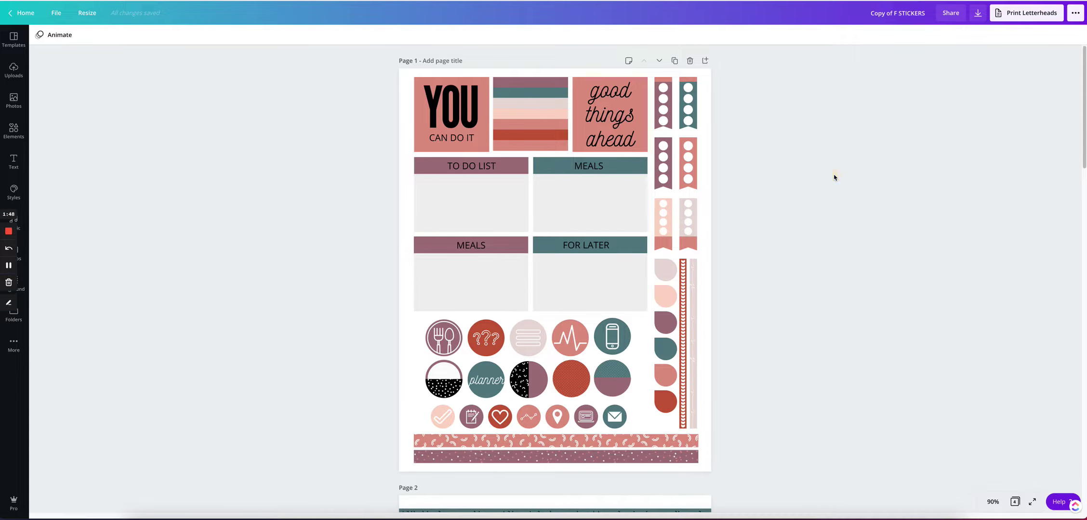
click(221, 111)
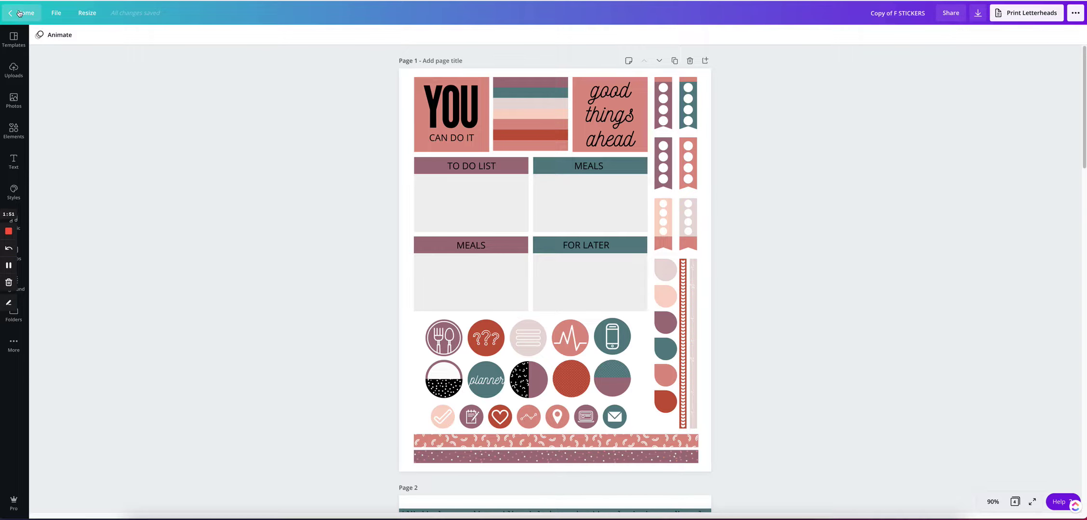
Create a new design with custom dimensions of 4 by 4 inches
click(56, 12)
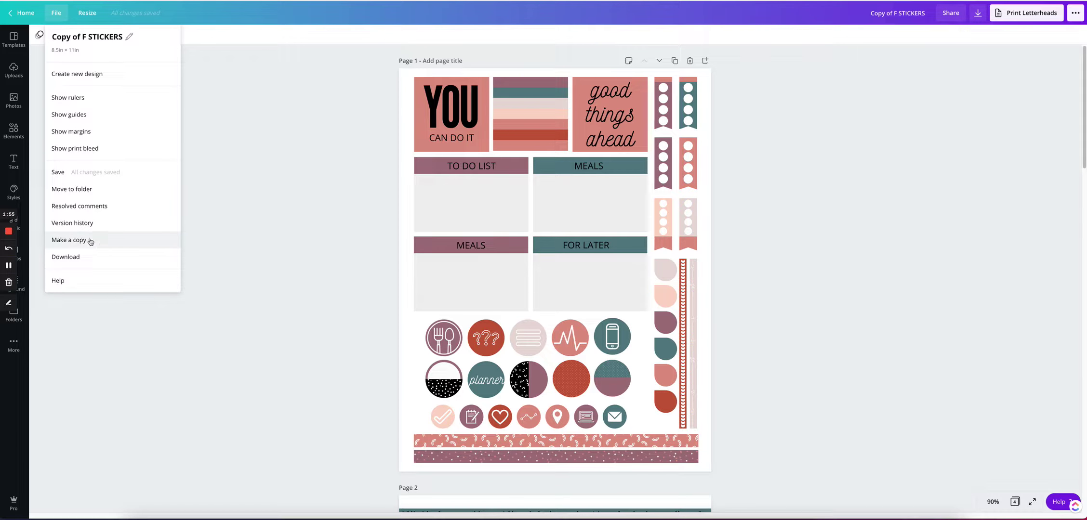
click(91, 73)
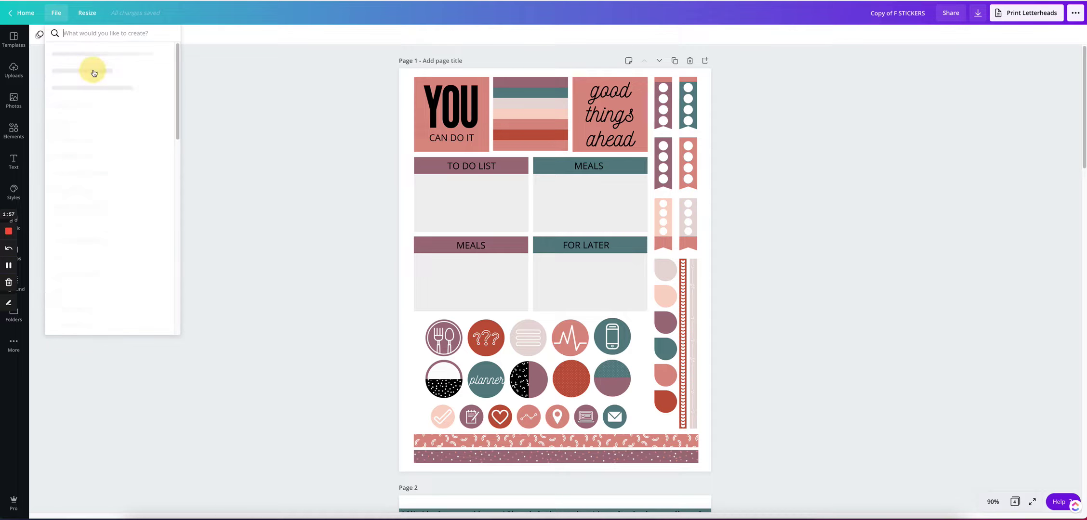
click(93, 55)
click(241, 59)
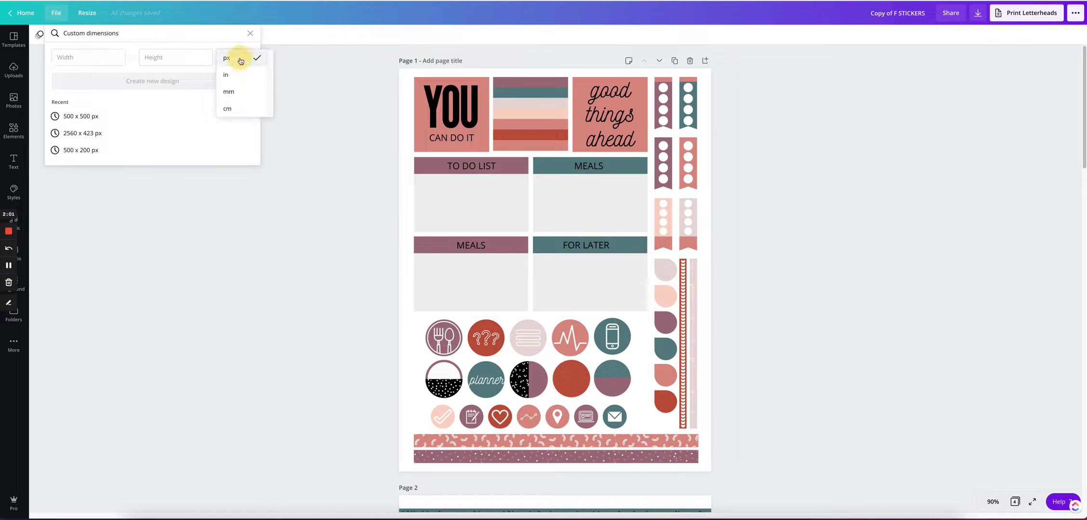
click(233, 75)
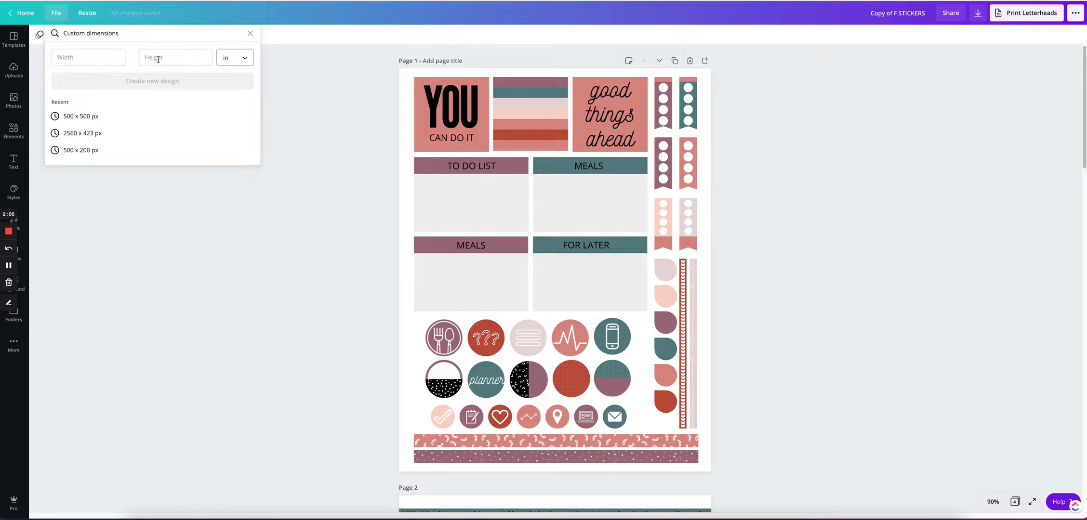
click(103, 59)
text(4)
click(165, 57)
text(4)
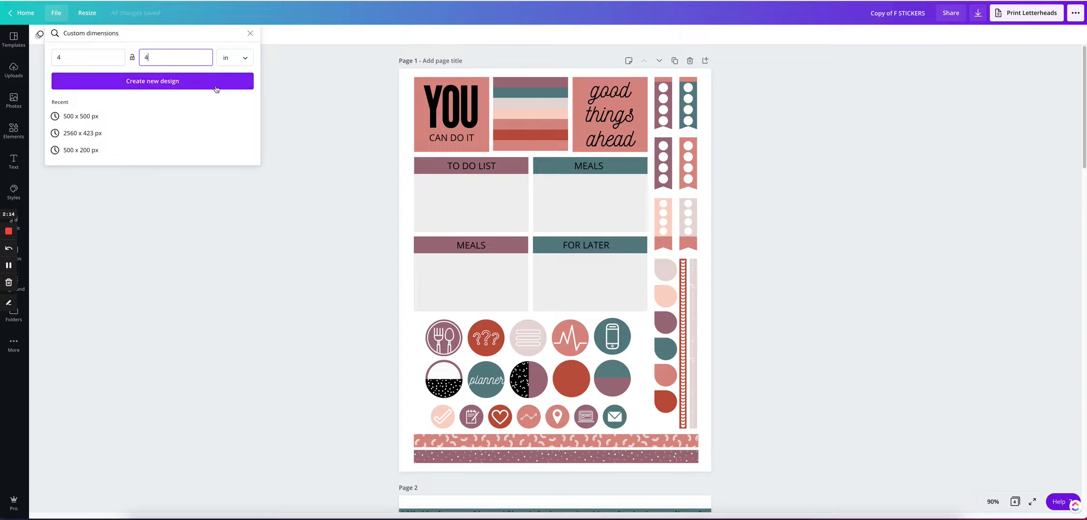
click(154, 86)
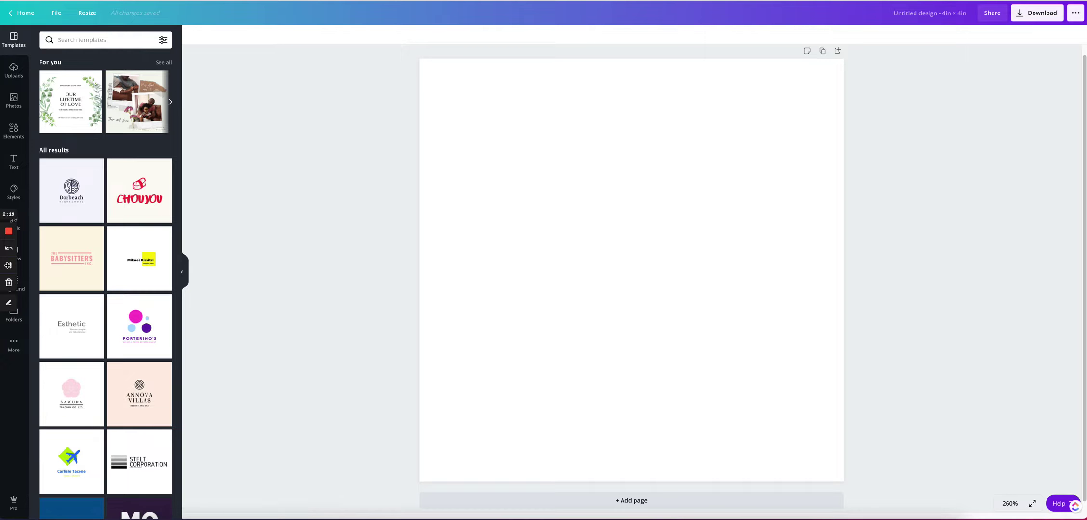
Name the new 4 by 4 inch design MASTER: STICKER PNG 4X4
click(936, 17)
click(936, 18)
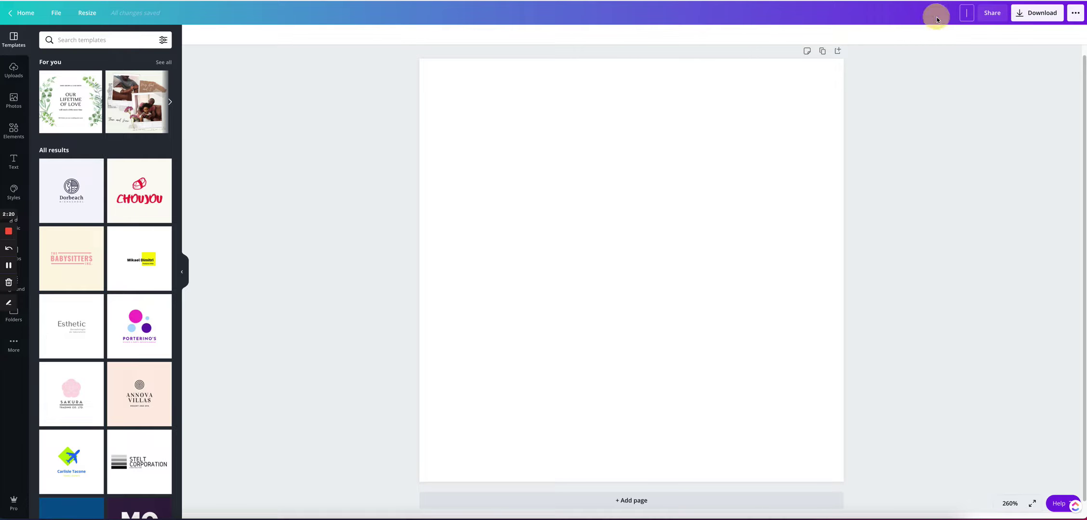
text(MASTER:)
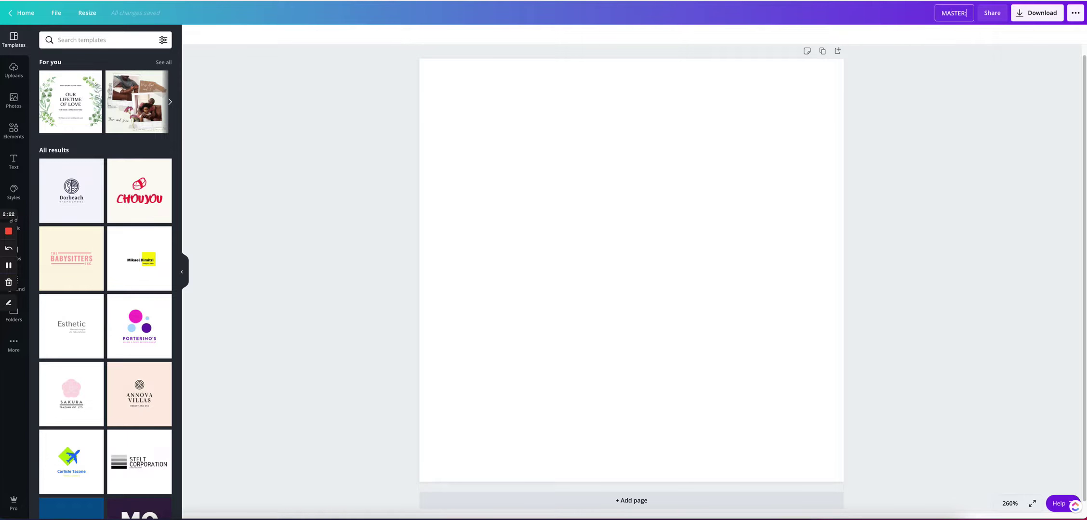
text( STICKER PNG 4X4)
key(Return)
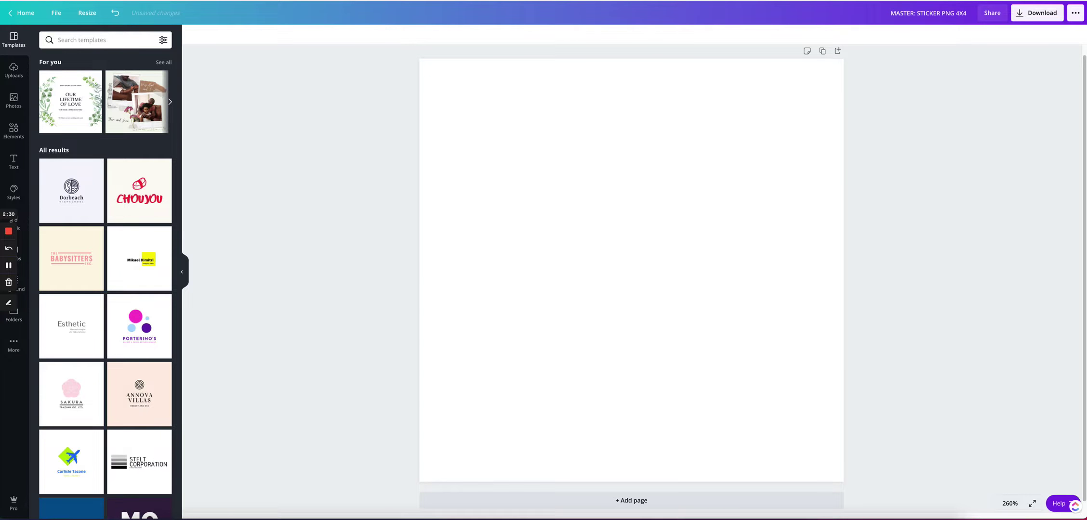
Return to the Copy of F STICKERS design and select all parts of the YOU CAN DO IT sticker on page 1
key(ctrl+Tab)
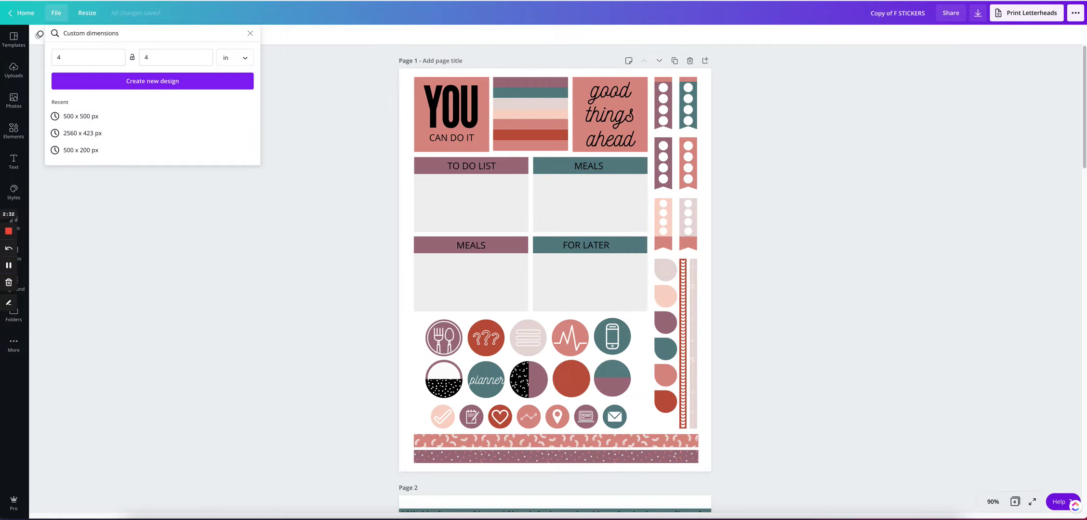
click(336, 68)
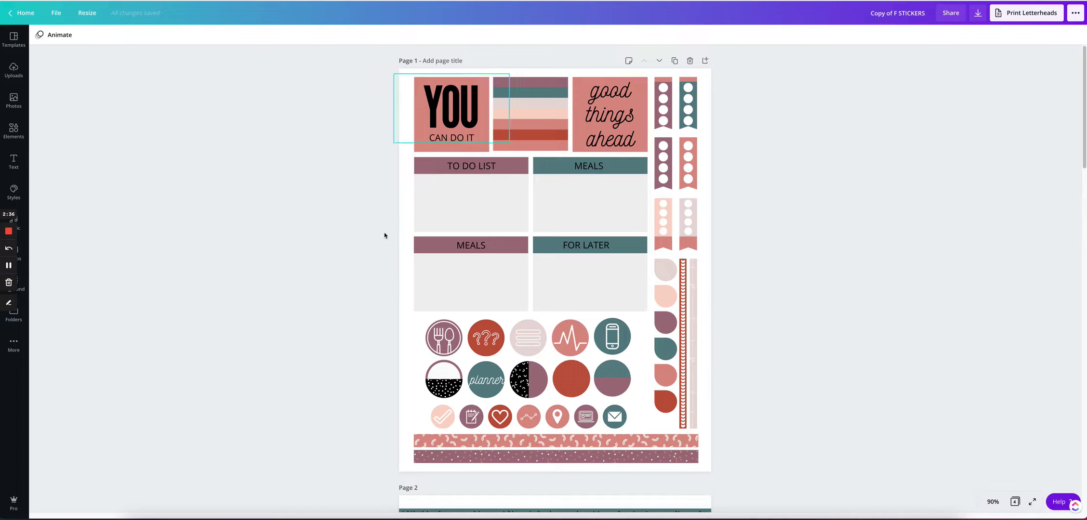
click(432, 87)
drag(370, 59, 478, 157)
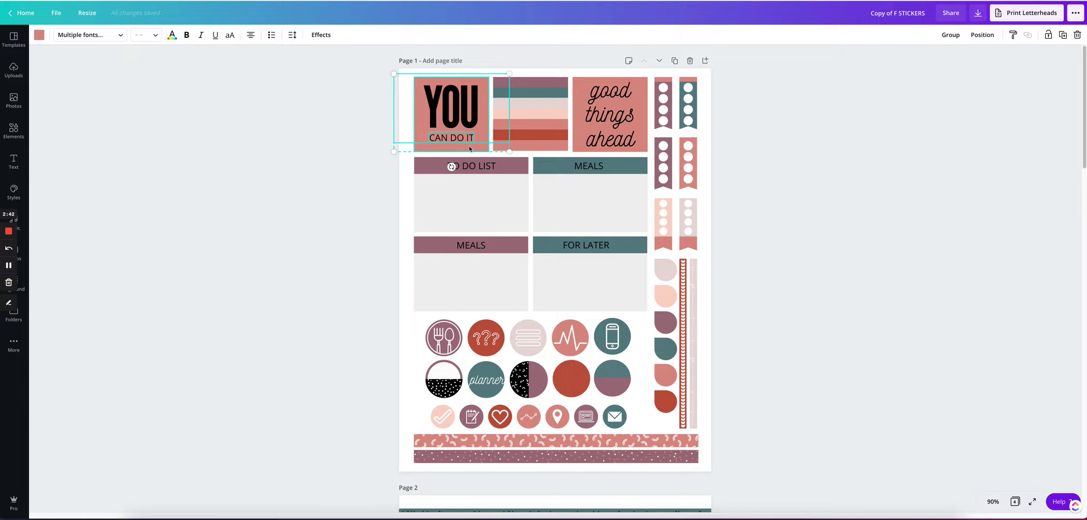
click(352, 143)
click(433, 128)
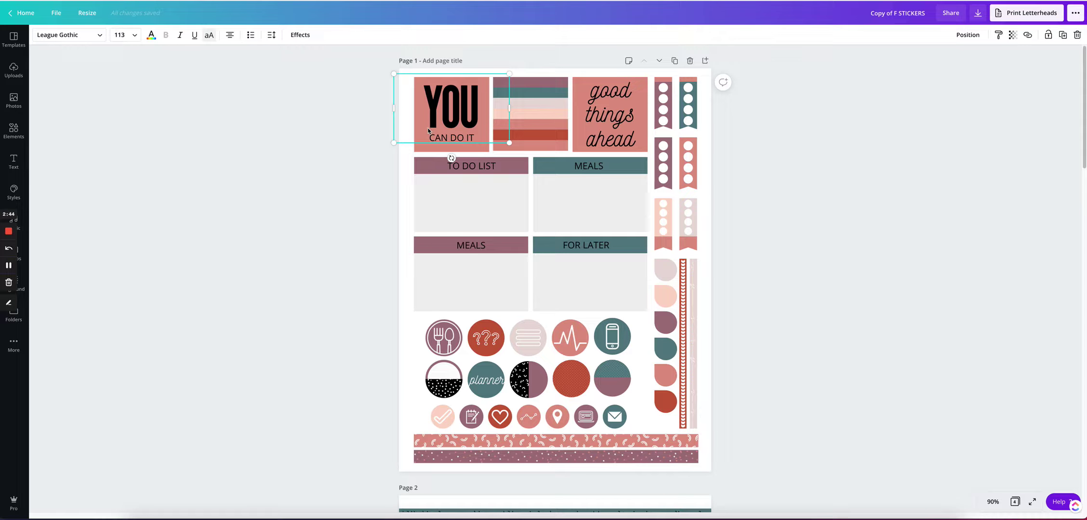
click(469, 150)
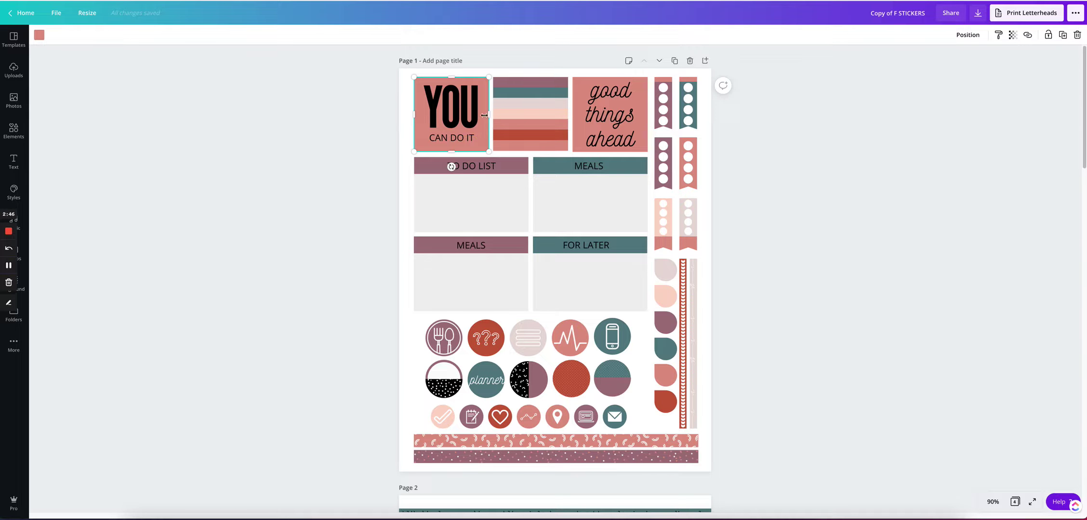
click(325, 79)
drag(456, 100, 427, 91)
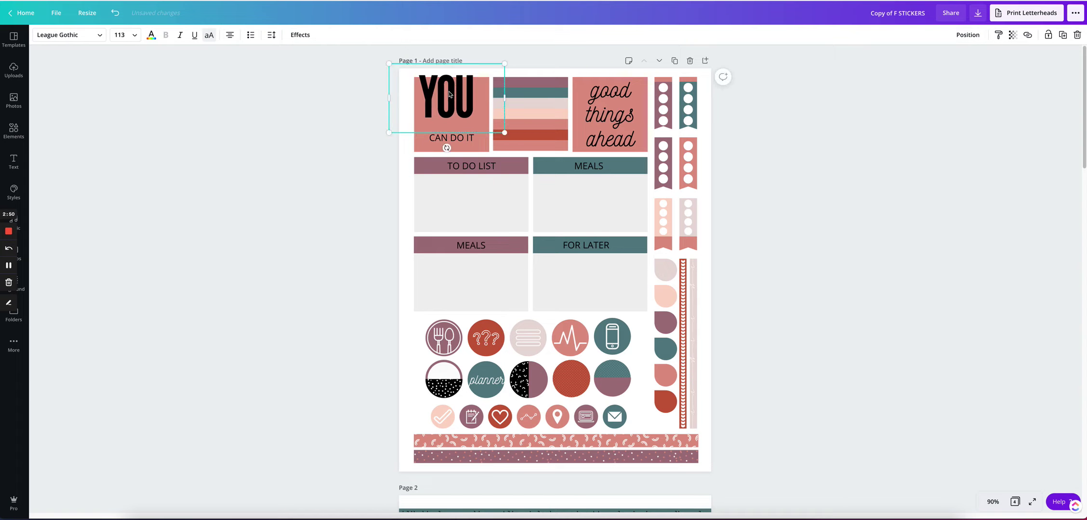
key(ctrl+z)
Copy the whole YOU CAN DO IT sticker onto the blank page of MASTER: STICKER PNG 4X4, enlarged and centred to nearly fill it
drag(372, 59, 482, 153)
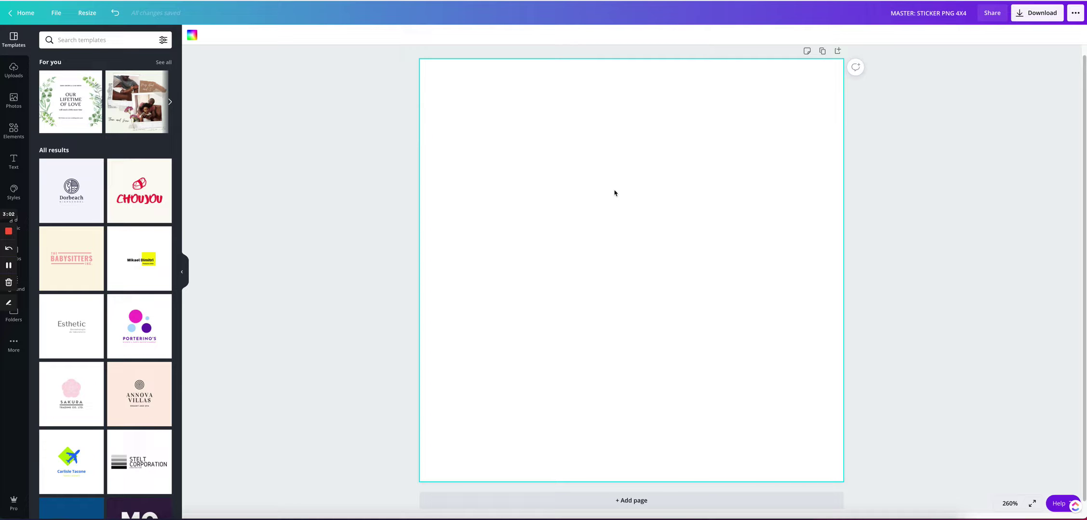
key(ctrl+v)
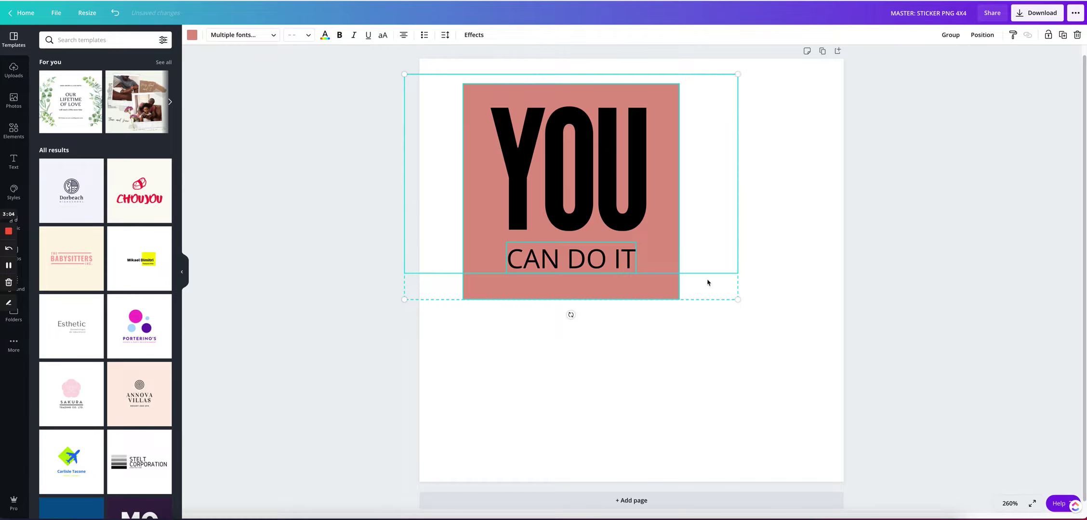
drag(736, 298, 885, 473)
drag(406, 424, 313, 462)
drag(557, 409, 552, 385)
drag(921, 450, 949, 472)
drag(813, 179, 809, 178)
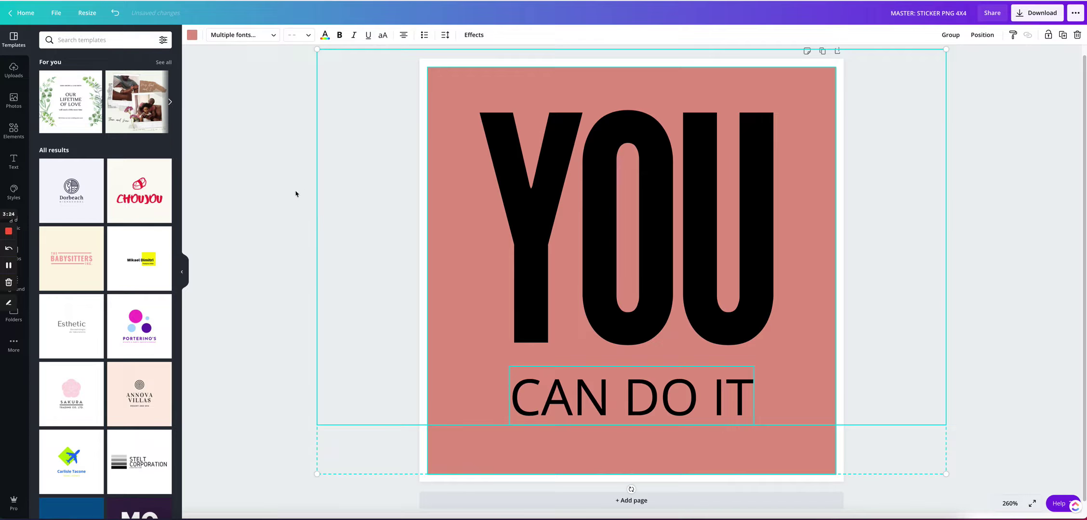
Add a second blank page to the MASTER: STICKER PNG 4X4 design
click(293, 192)
scroll(298, 265, down, 1)
click(631, 490)
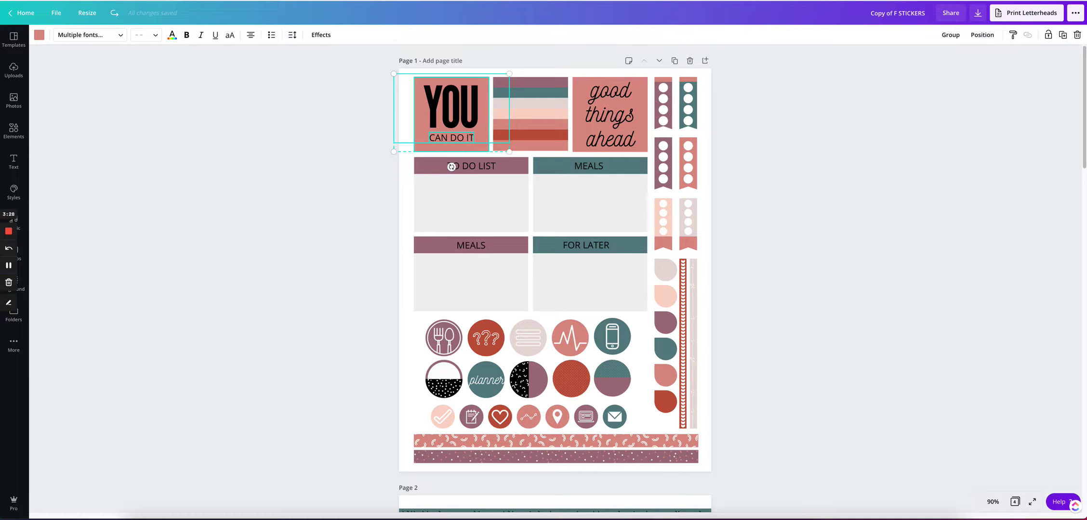
Copy the teal checklist flag with the coral top from the sticker sheet onto the second page of the master design
click(534, 65)
drag(725, 63, 683, 135)
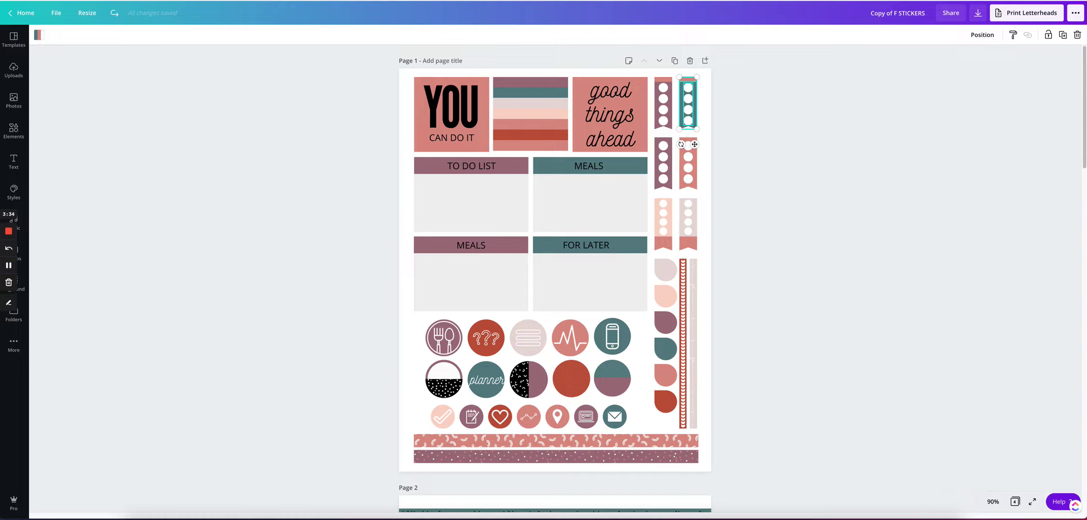
key(ctrl+c)
key(ctrl+Tab)
click(665, 157)
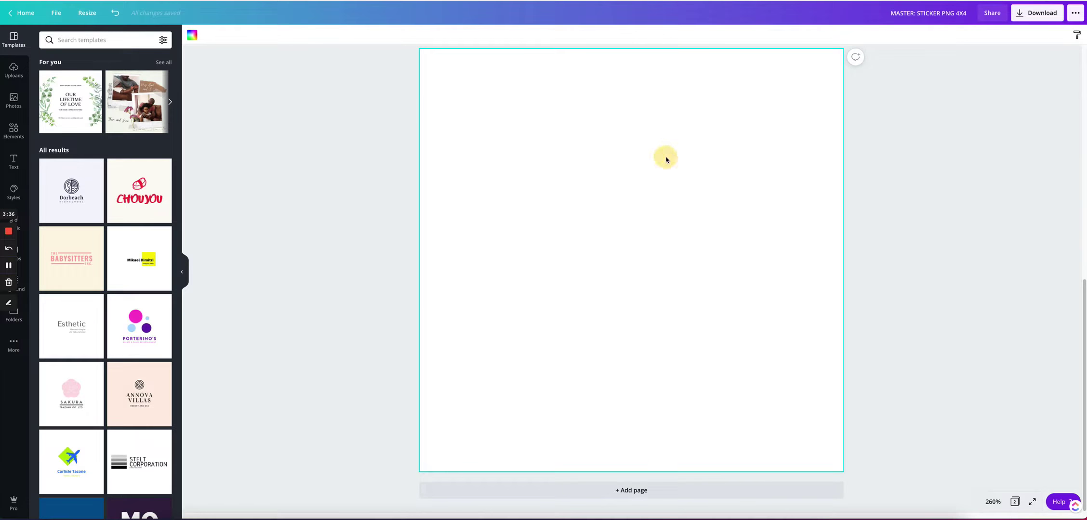
key(ctrl+v)
Enlarge the teal flag to the full page height around the page's middle, and add a third page
drag(469, 199, 705, 420)
drag(547, 249, 692, 248)
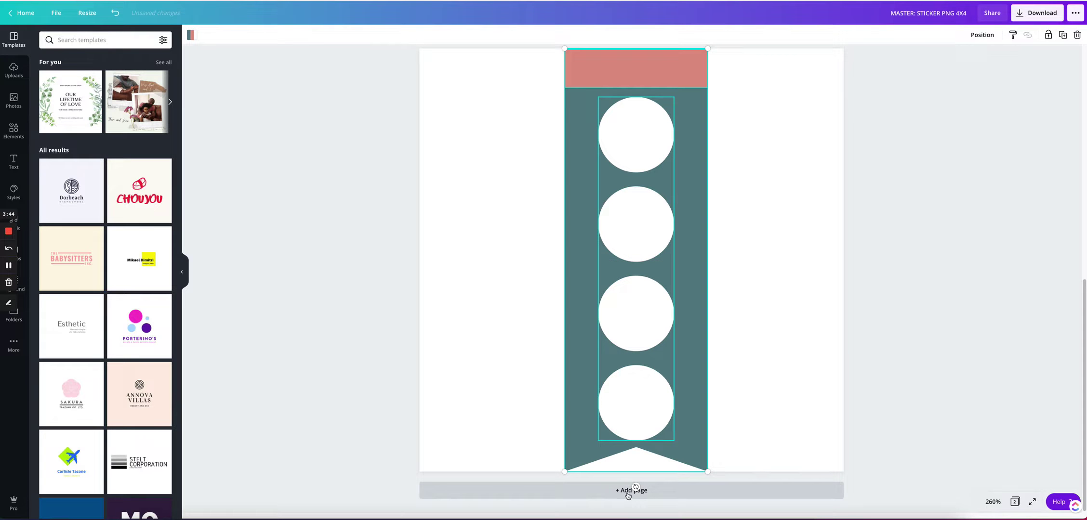
click(626, 490)
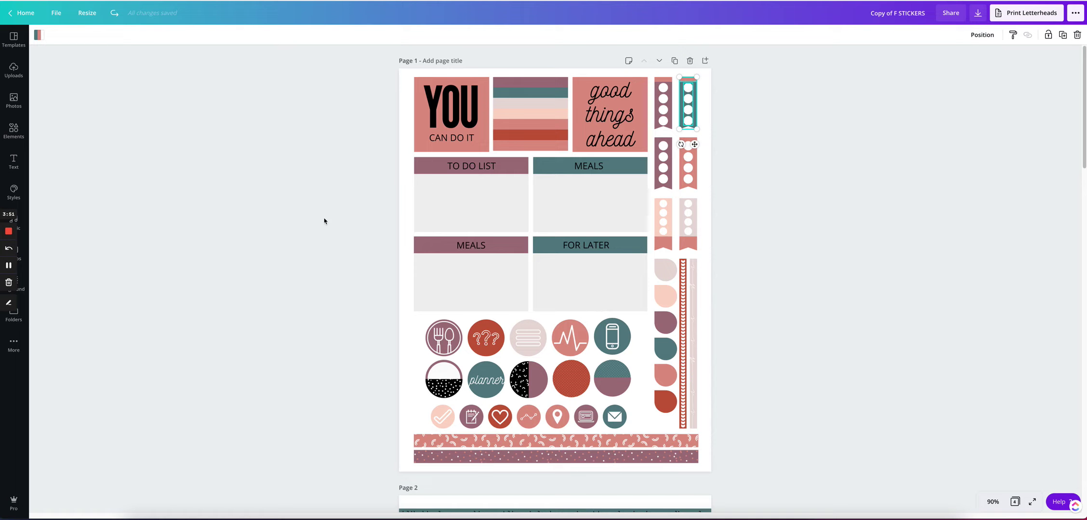
Copy the complete TO DO LIST box from the sticker sheet onto the third page of the master design
click(326, 221)
drag(387, 156, 496, 231)
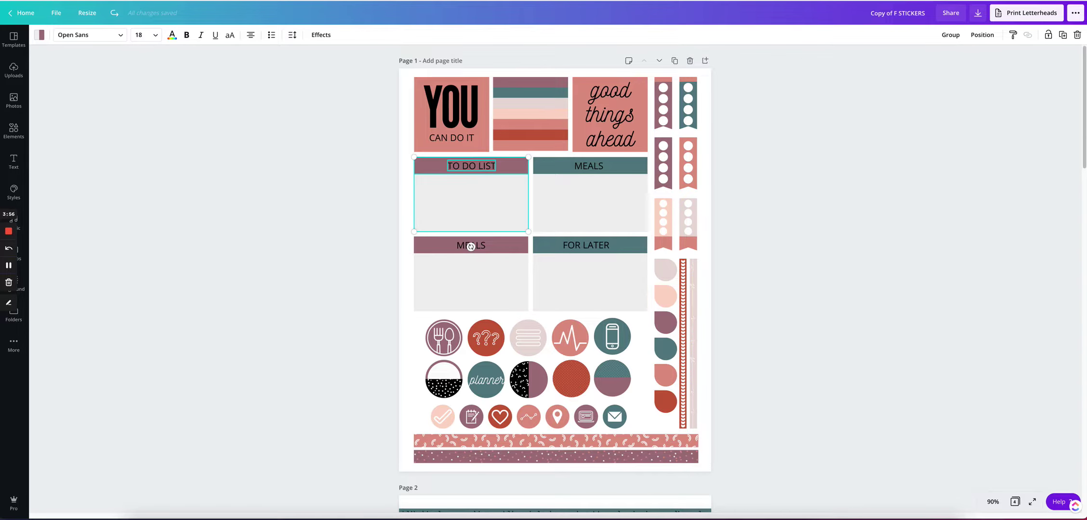
key(ctrl+Tab)
click(529, 218)
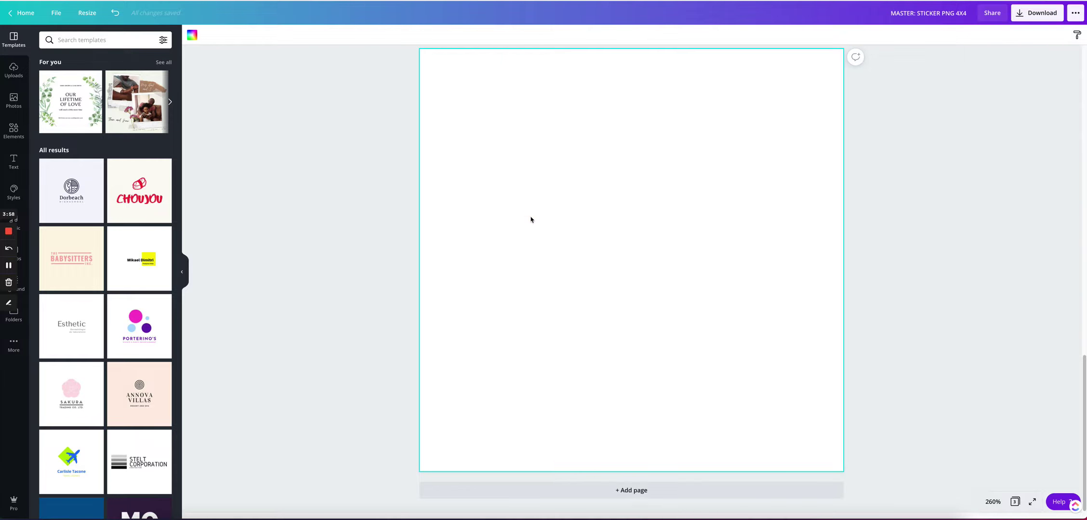
key(ctrl+v)
Enlarge the TO DO LIST box to nearly the page width, centre it on the page, and add a fourth page
drag(754, 274, 833, 335)
drag(722, 253, 711, 300)
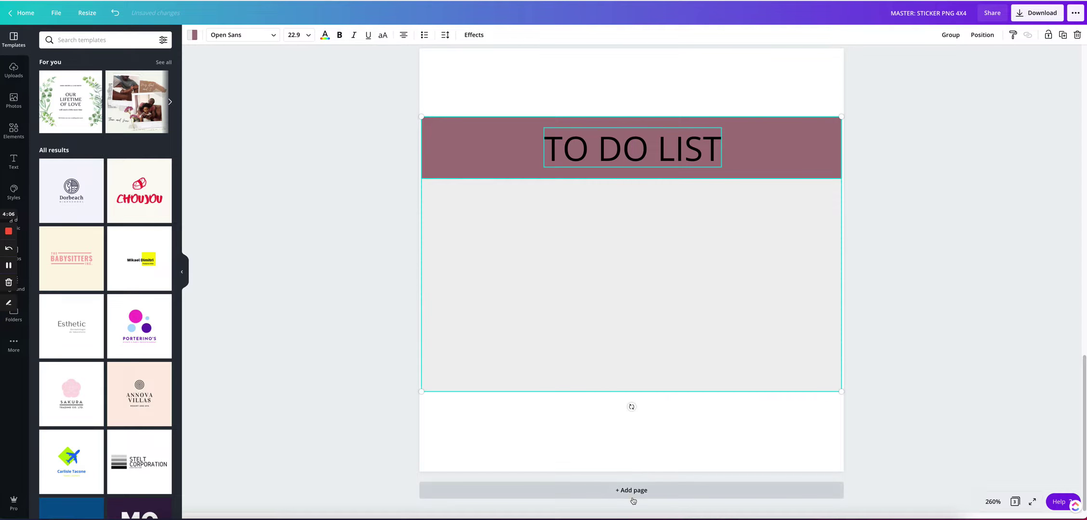
key(Delete)
Copy the round fork-and-spoon sticker from the sticker sheet onto the fourth page of the master design
key(ctrl+Tab)
drag(366, 320, 458, 345)
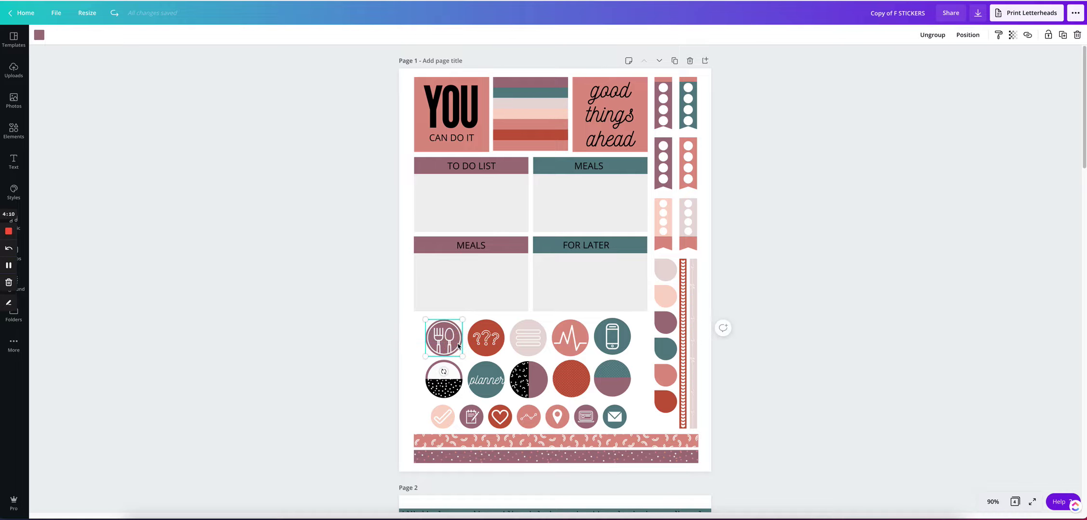
key(ctrl+Tab)
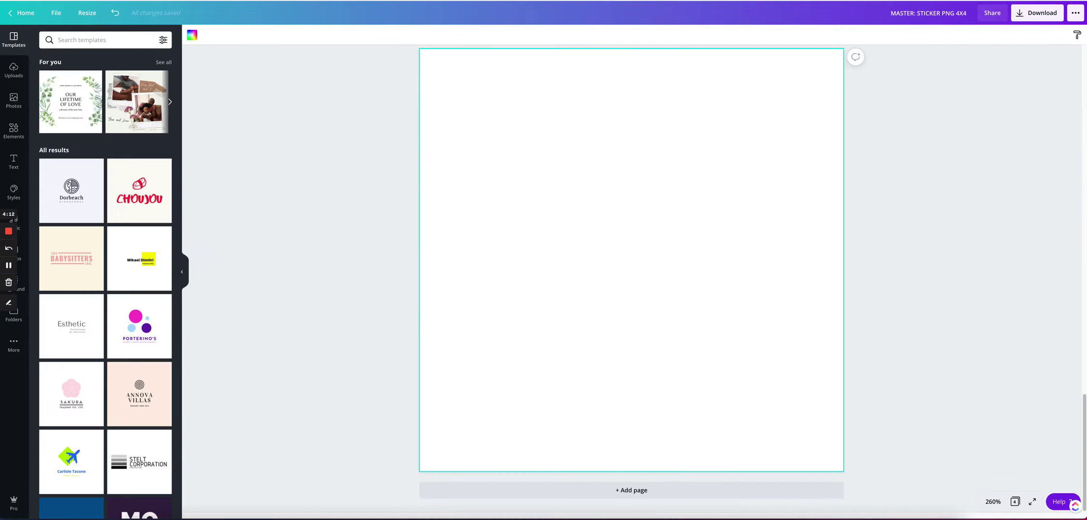
key(ctrl+v)
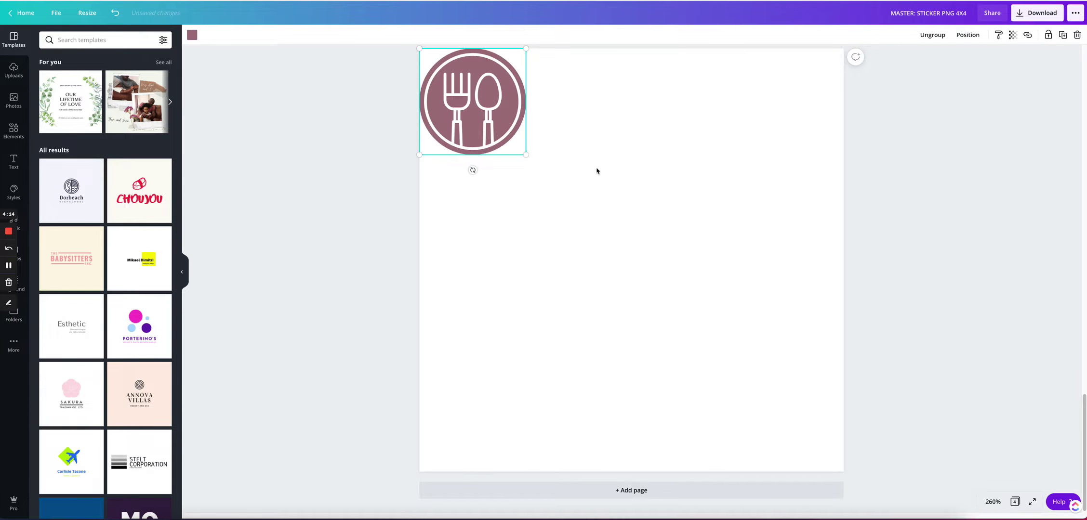
Enlarge the fork-and-spoon sticker to nearly fill the fourth page and centre it both ways
drag(525, 155, 685, 338)
drag(784, 446, 828, 476)
drag(658, 280, 660, 283)
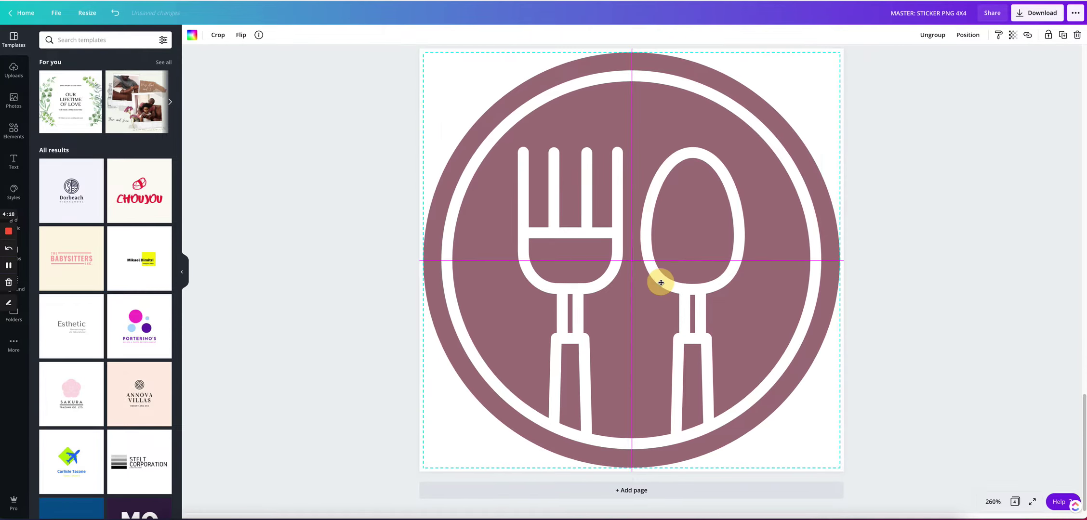
Add a fifth page to the master design and copy the pink patterned washi strip from the sticker sheet onto it
click(323, 221)
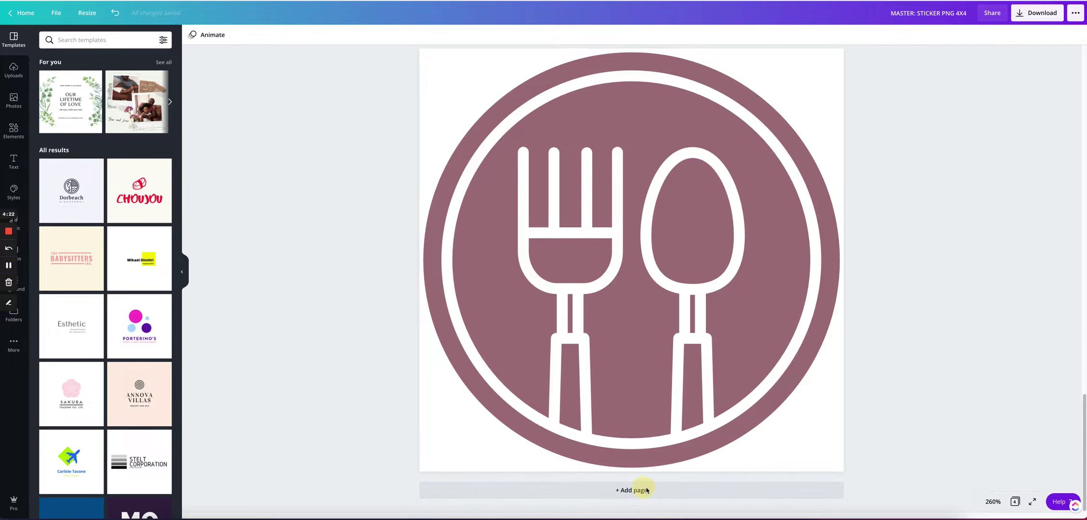
click(626, 490)
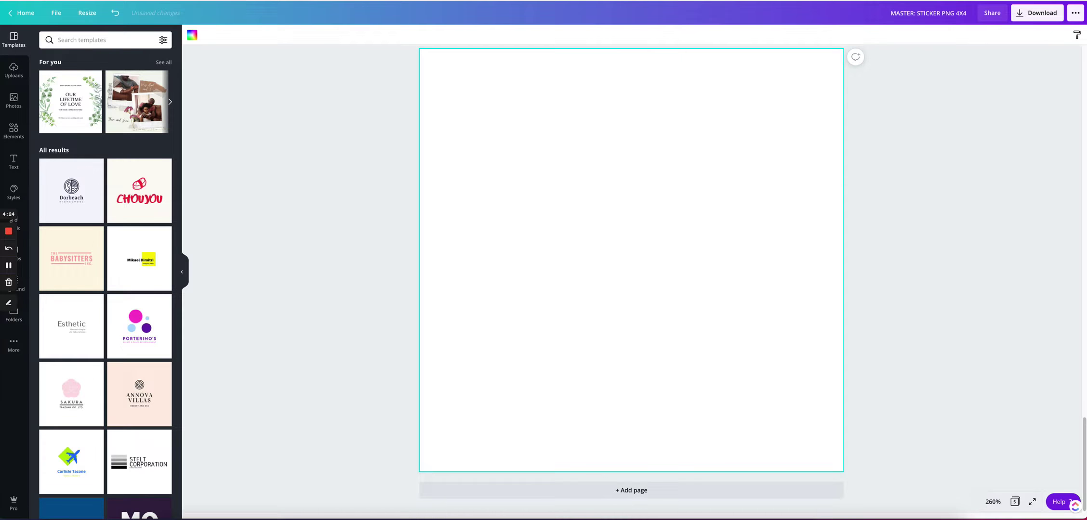
key(ctrl+Tab)
scroll(382, 211, down, 6)
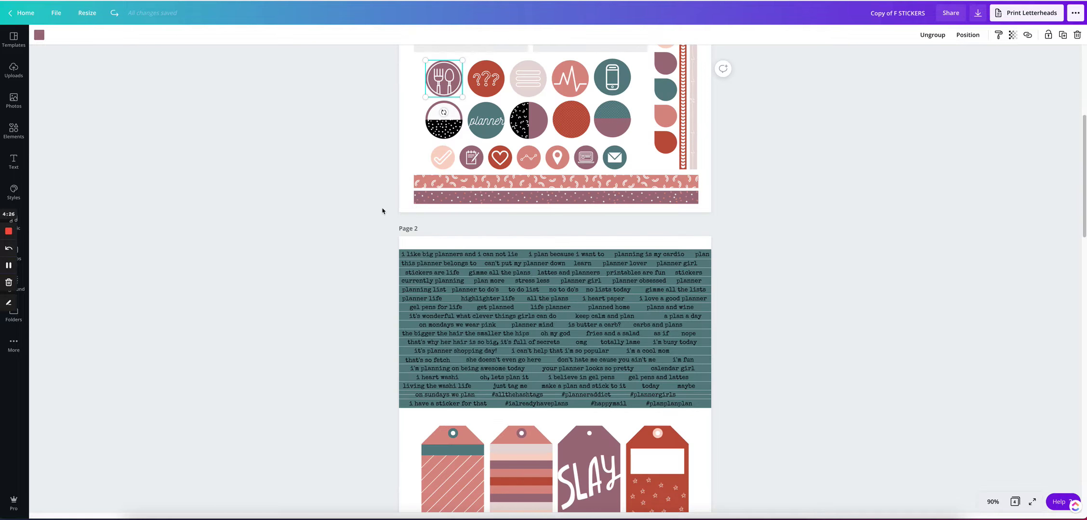
click(395, 199)
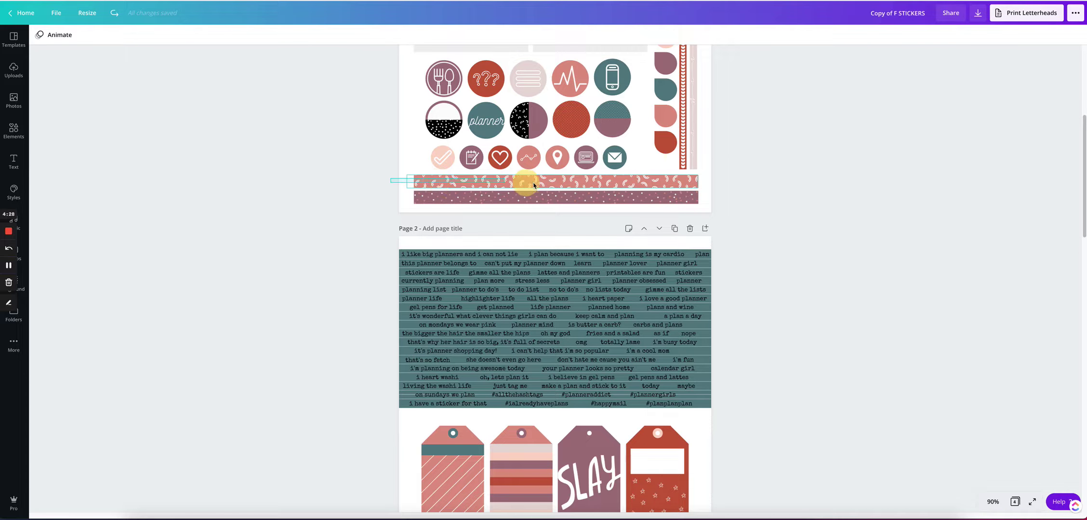
click(732, 186)
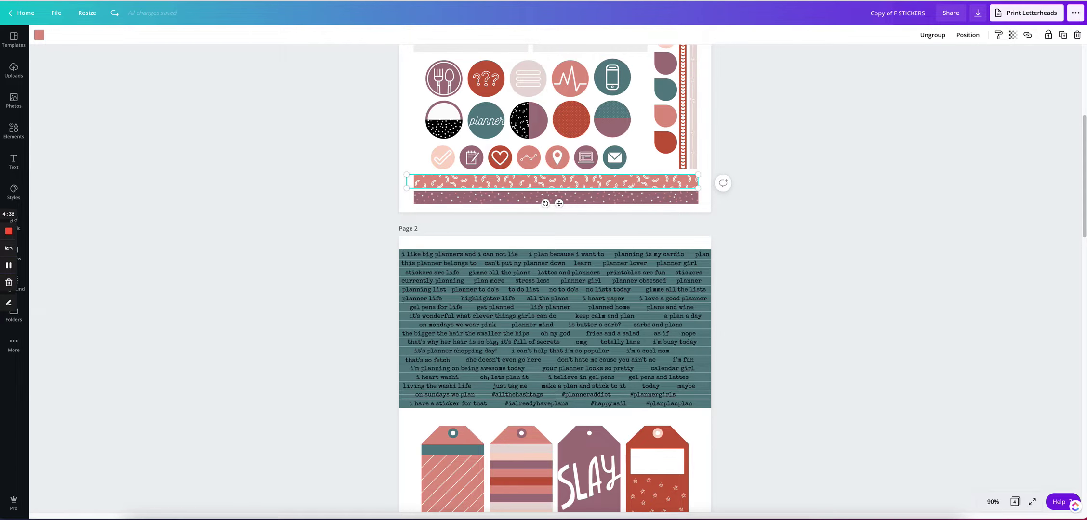
key(ctrl+c)
key(ctrl+Tab)
click(487, 235)
key(ctrl+v)
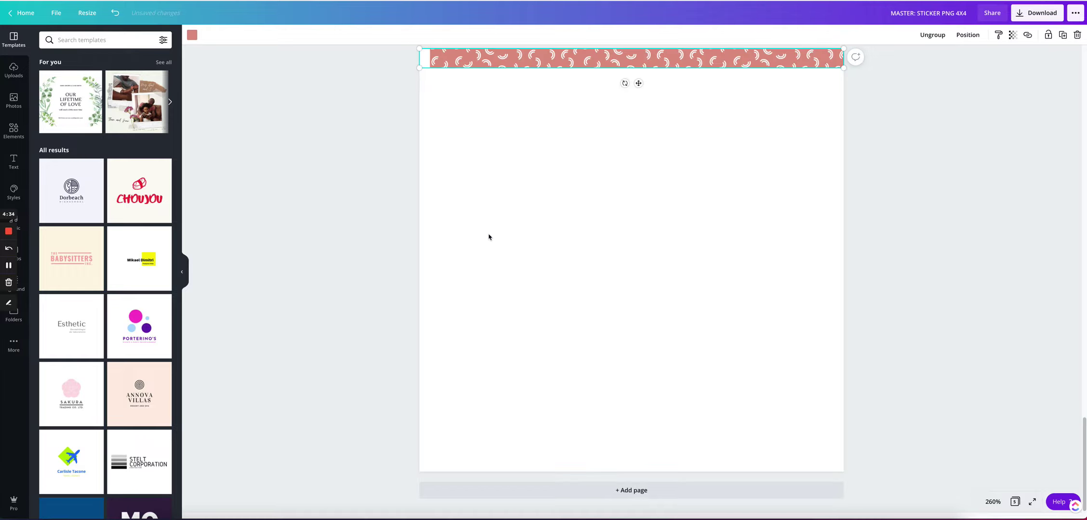
Move the washi strip to the vertical middle of the fifth page and enlarge it so its pattern spans the page width
drag(695, 61, 679, 259)
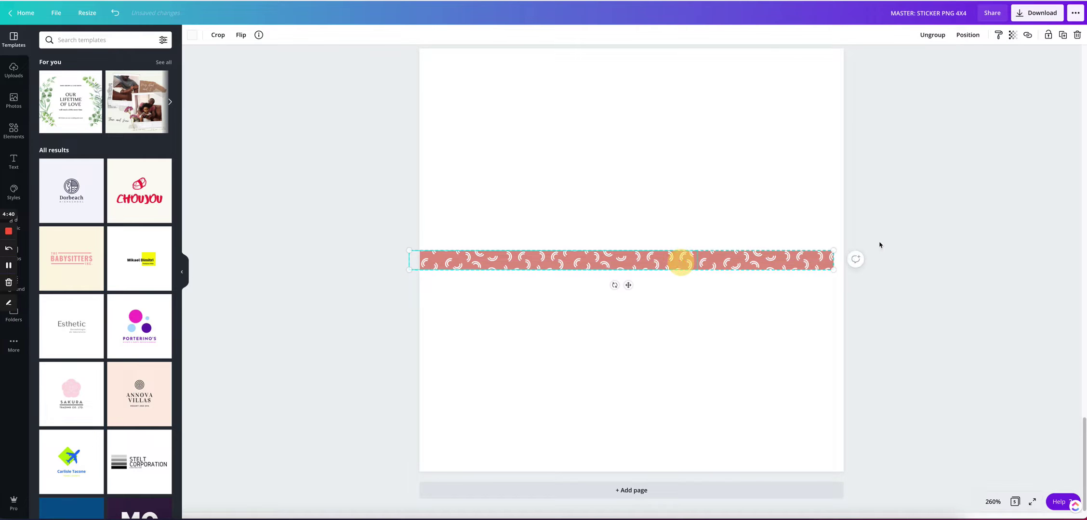
drag(836, 251, 841, 245)
click(343, 212)
click(651, 114)
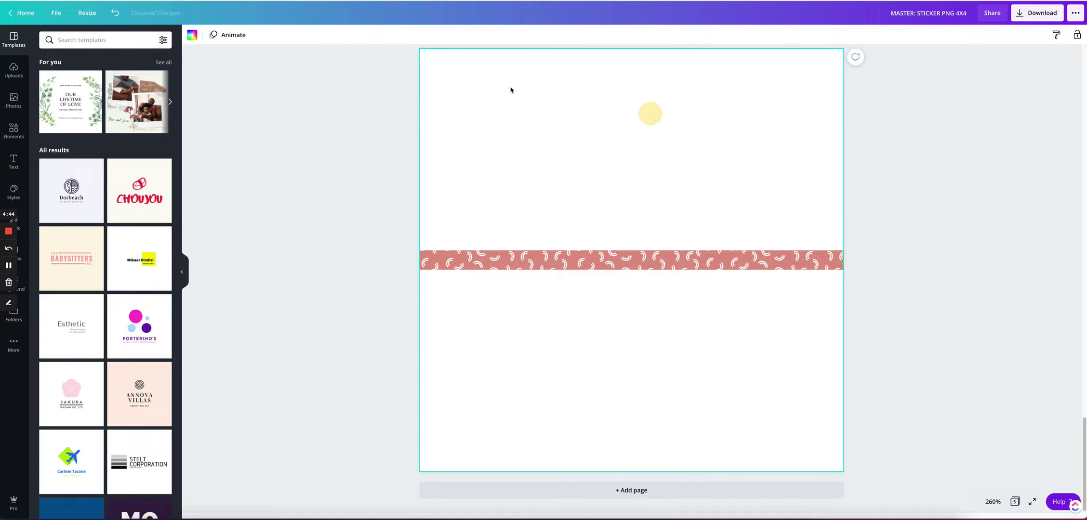
click(583, 114)
click(599, 335)
click(602, 149)
click(611, 343)
click(619, 144)
Copy the red teardrop sticker from the sheet onto a new sixth page and enlarge it to nearly fill the page
click(631, 490)
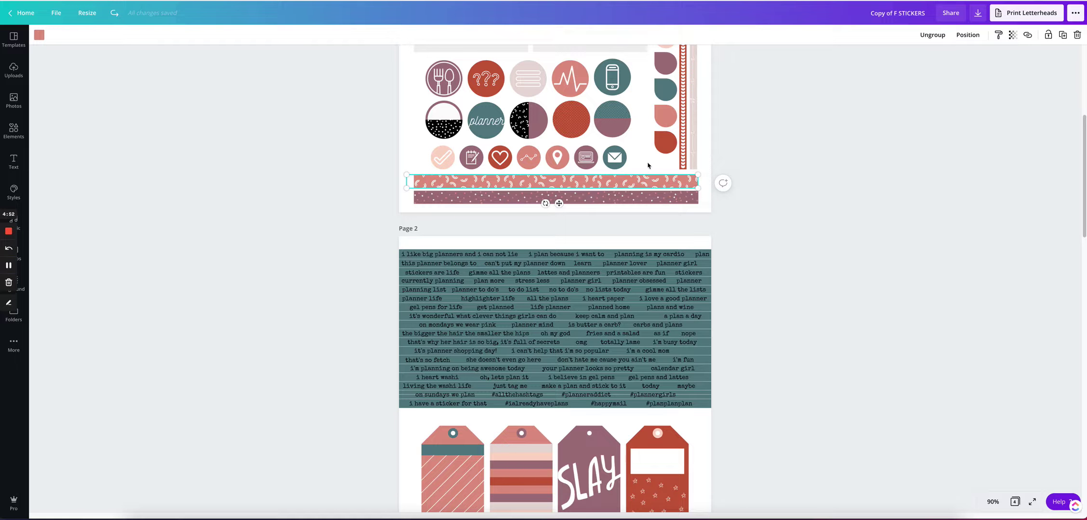
scroll(663, 215, up, 2)
click(664, 218)
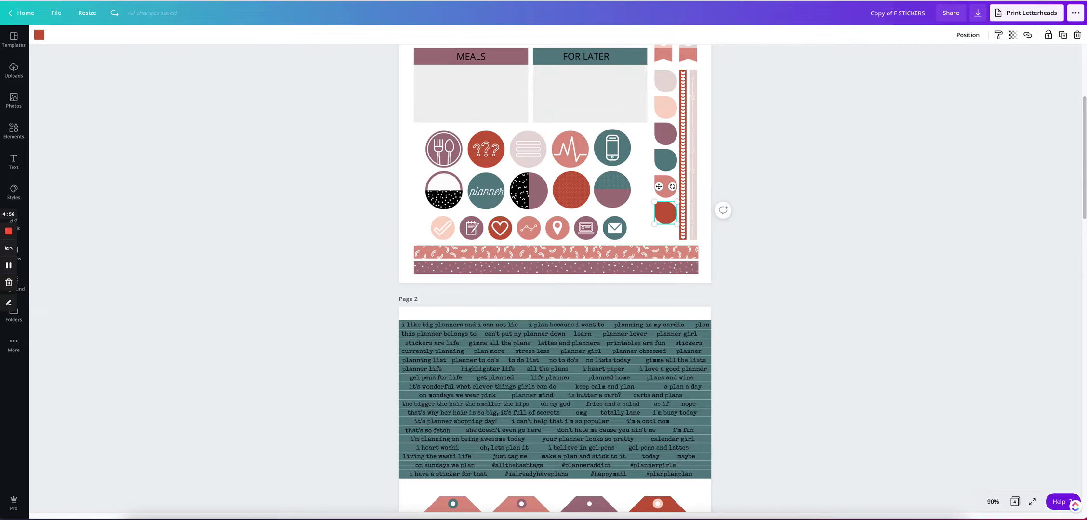
key(ctrl+Tab)
key(ctrl+v)
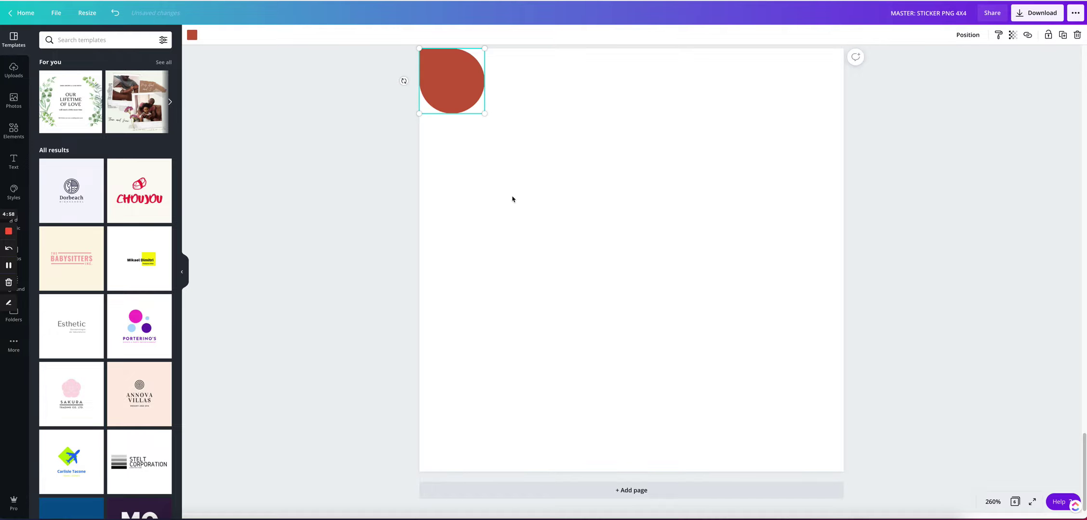
drag(484, 115, 827, 473)
drag(645, 274, 650, 274)
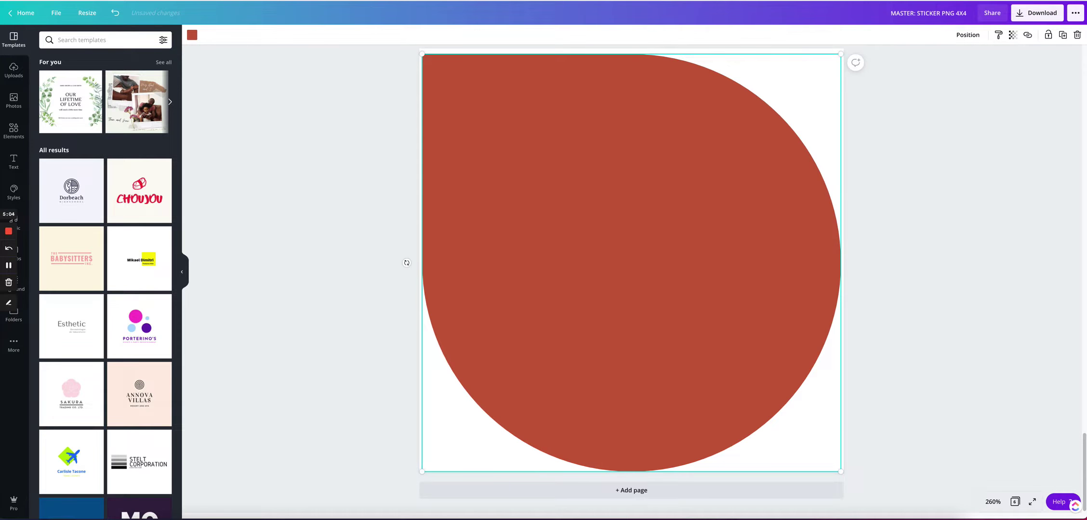
Look over the first page of the sticker sheet and view all master design pages in the grid overview
key(ctrl+Tab)
scroll(368, 199, up, 4)
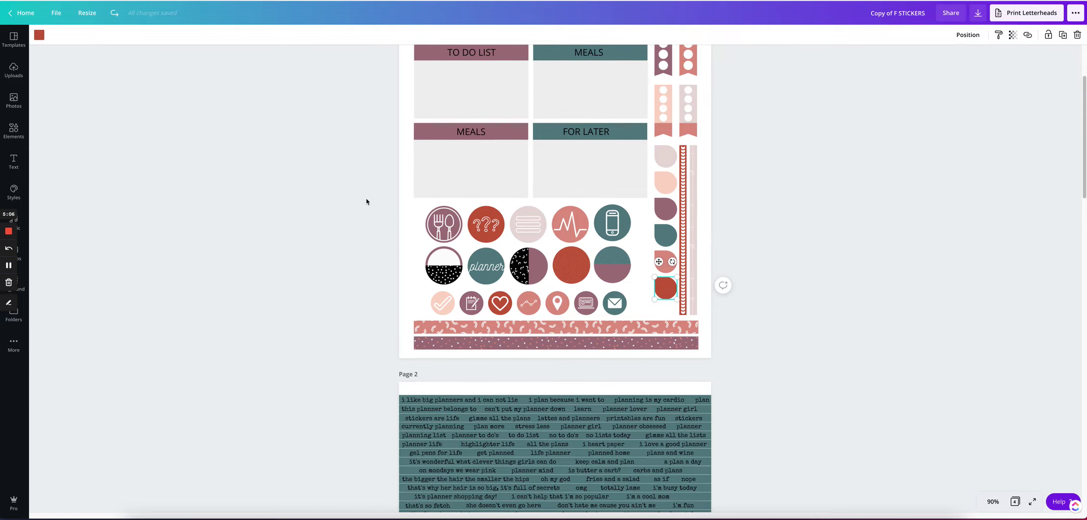
click(957, 172)
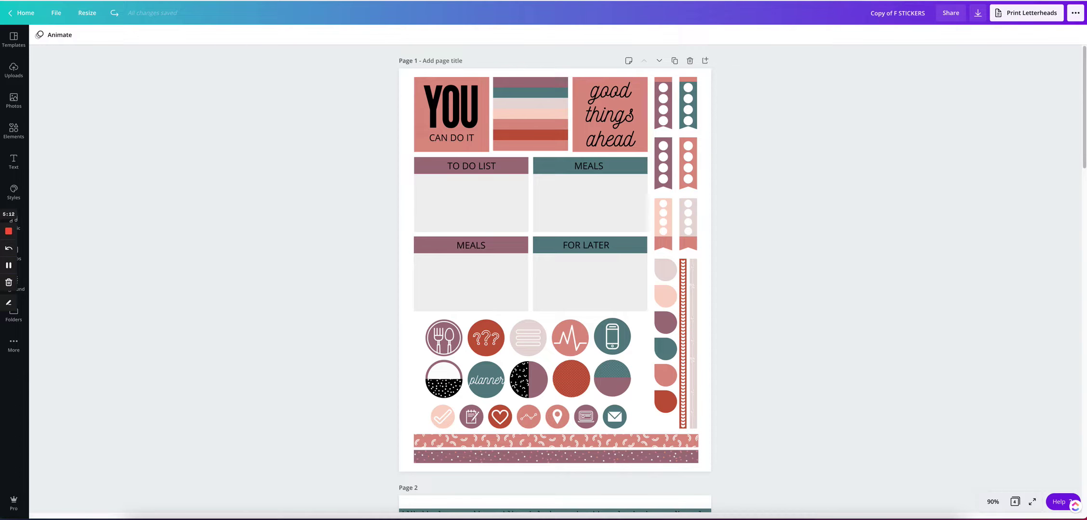
key(ctrl+Tab)
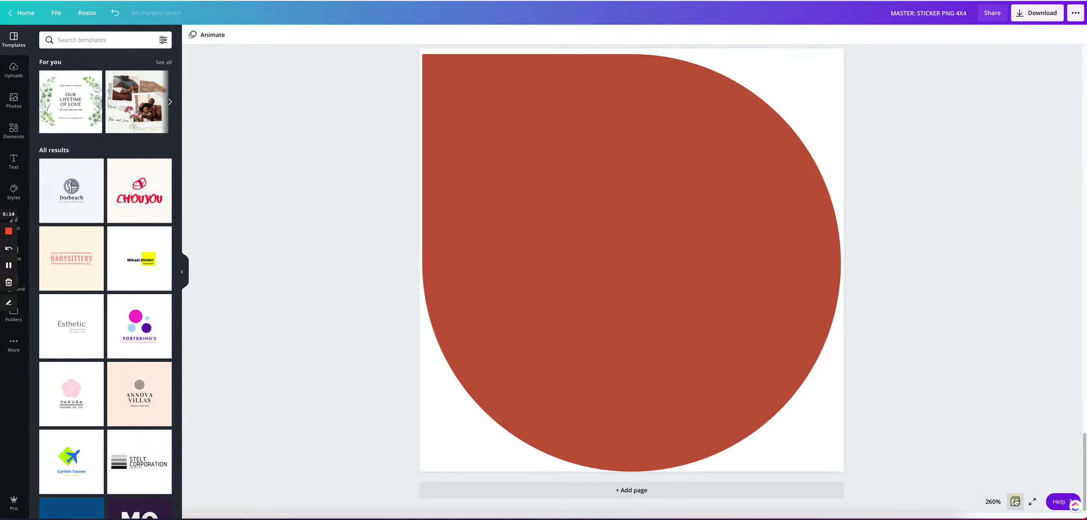
click(1015, 502)
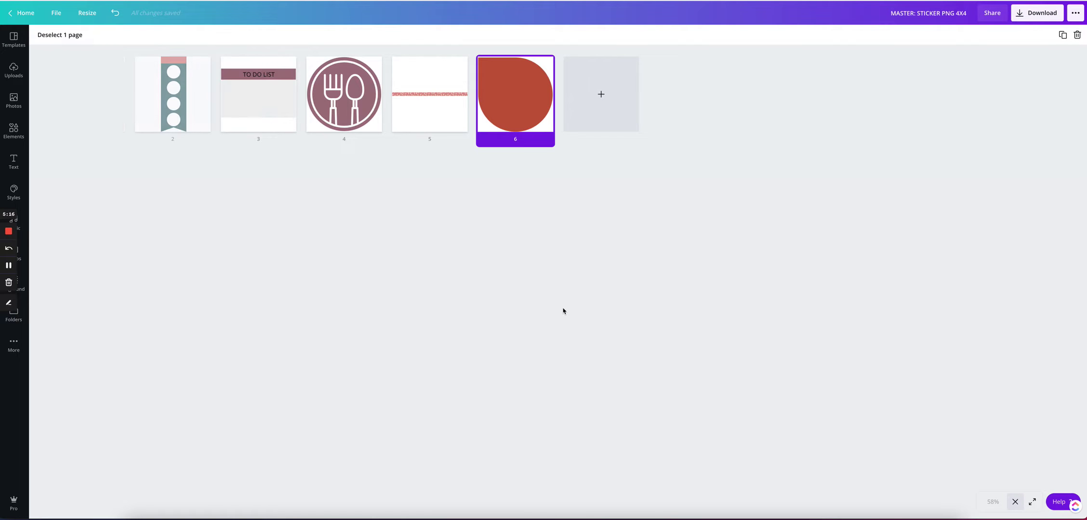
click(387, 256)
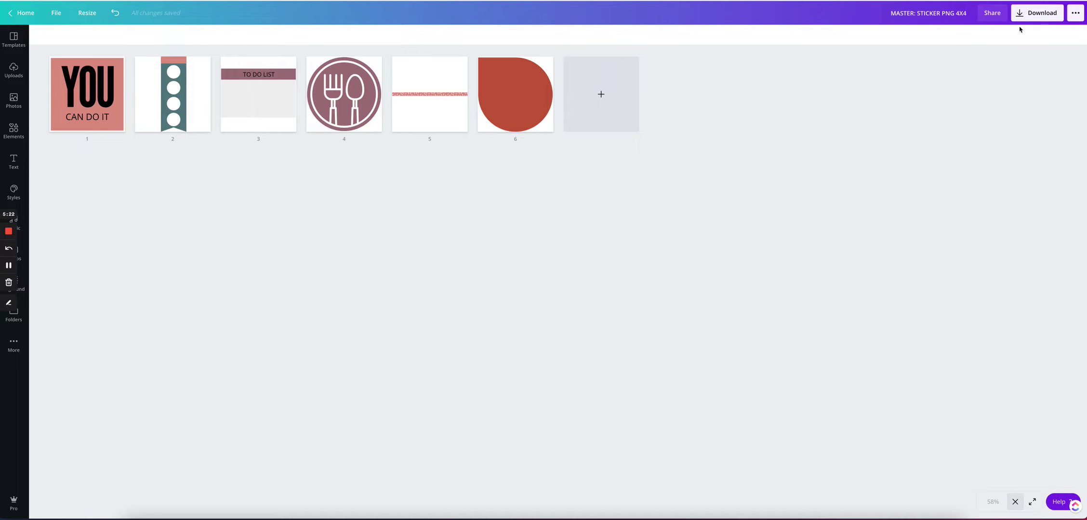
Download all six pages as PNG at size 3 with a transparent background
click(1031, 13)
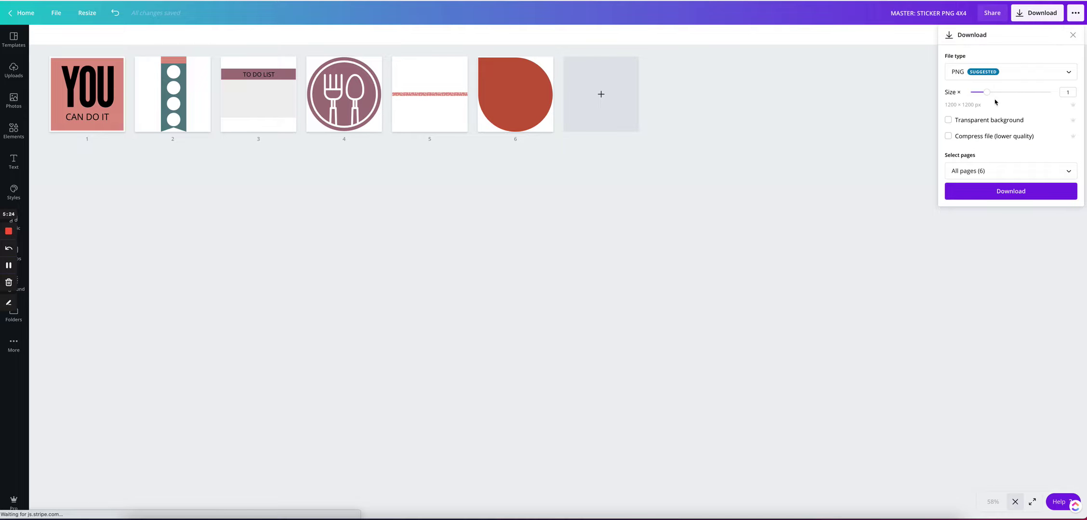
drag(986, 92, 1050, 92)
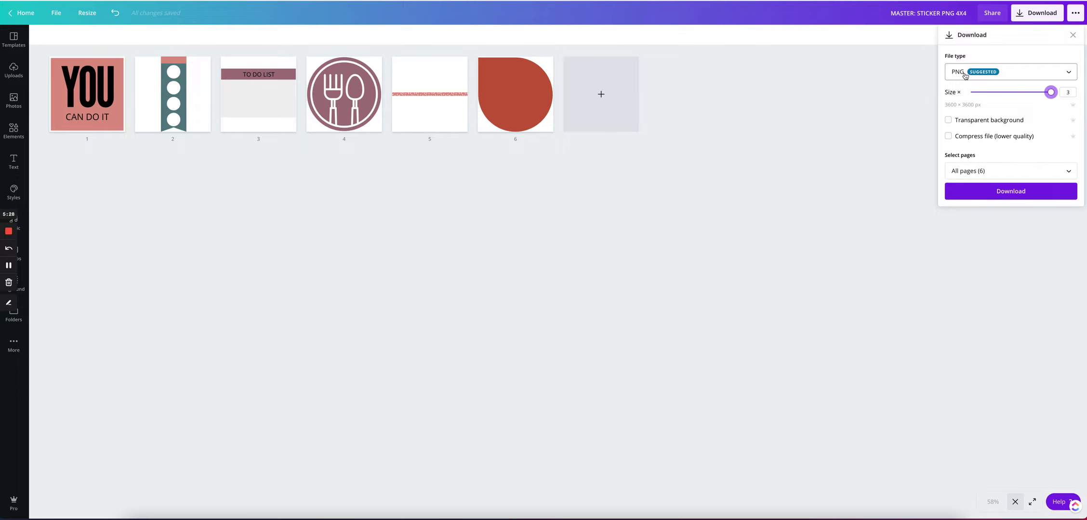
click(948, 121)
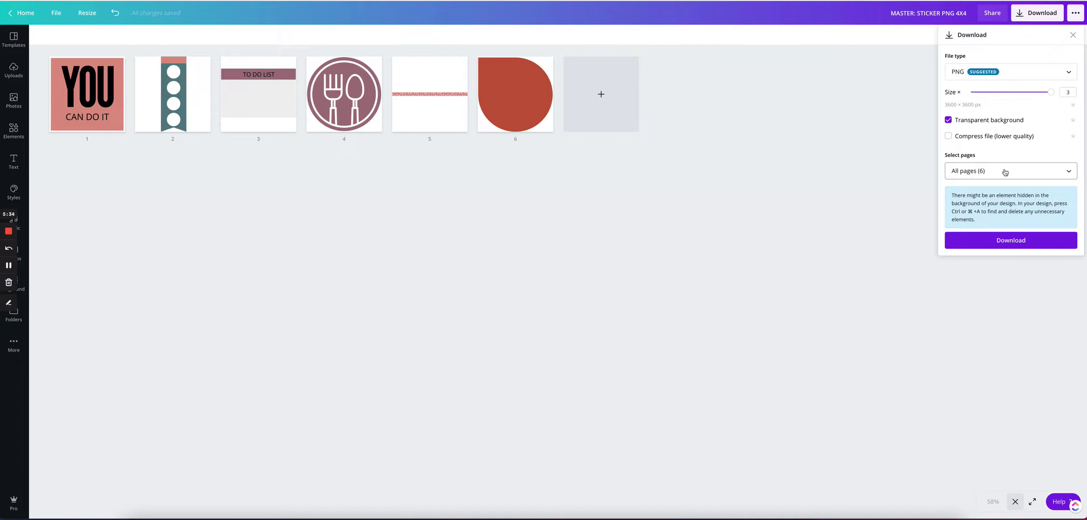
click(1016, 244)
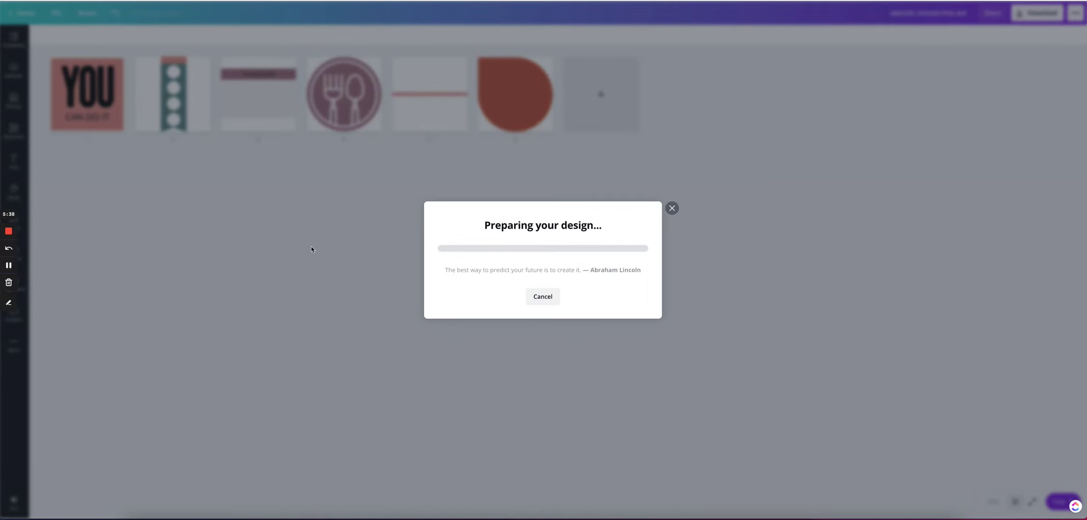
click(8, 265)
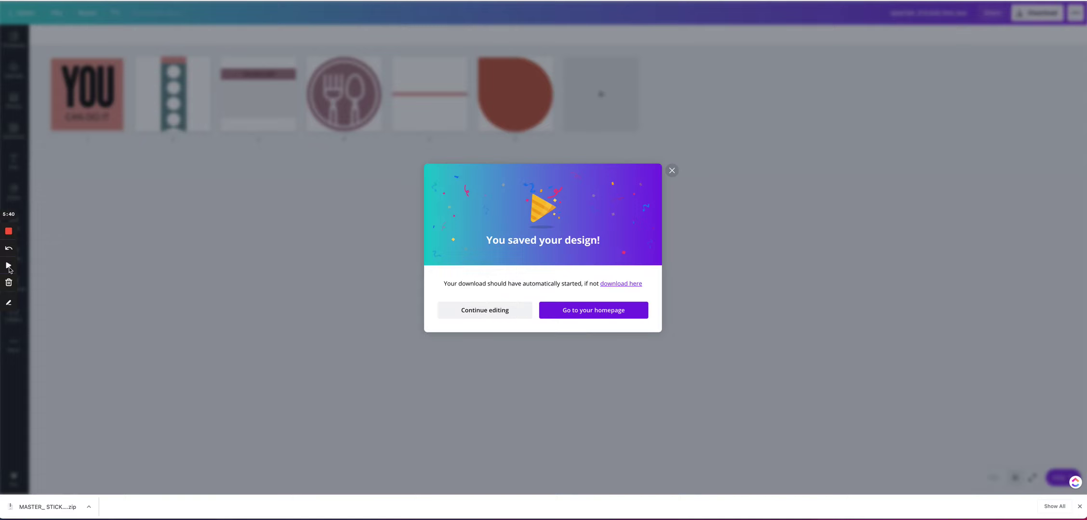
Extract the downloaded sticker zip and open 4.png from its folder to check the transparent background
click(50, 507)
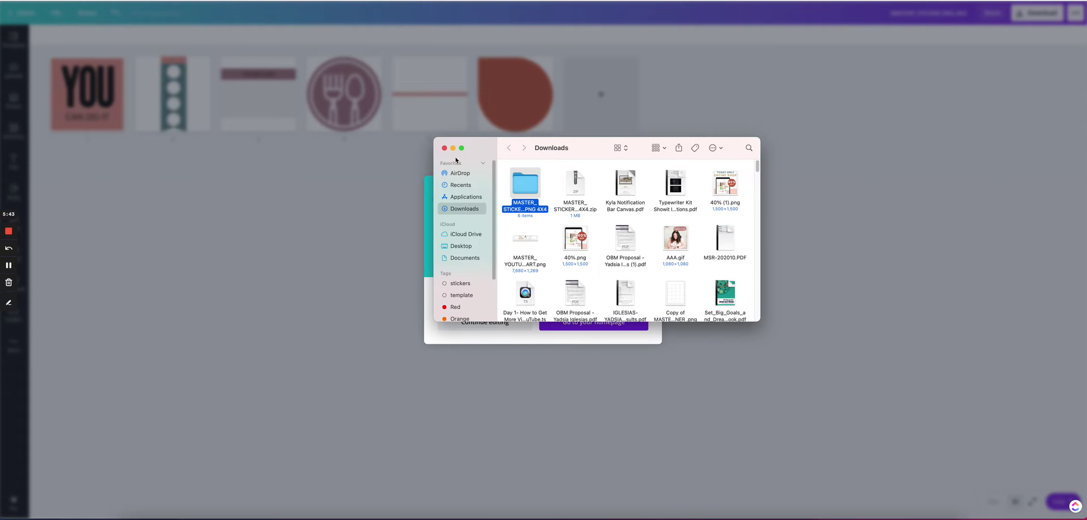
double_click(528, 202)
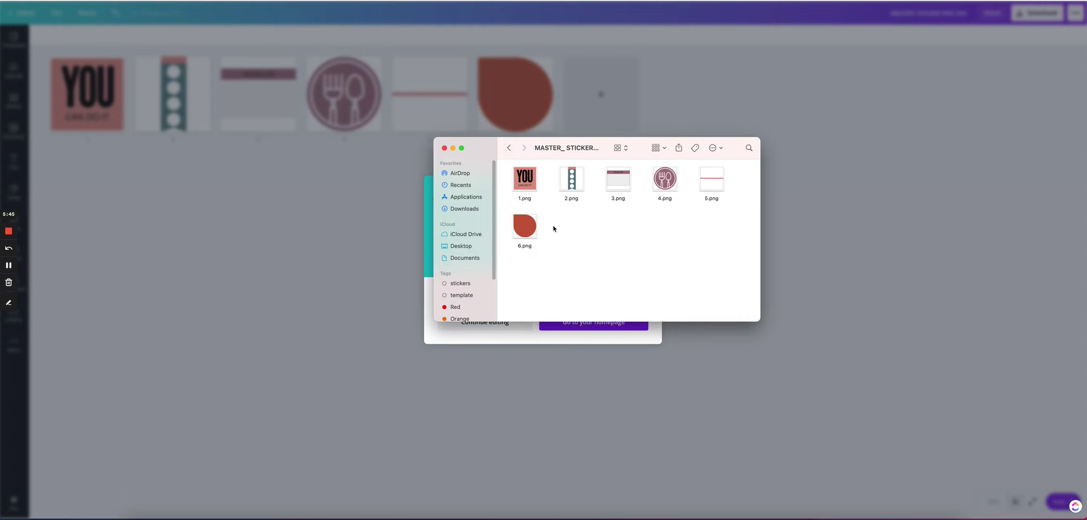
click(663, 182)
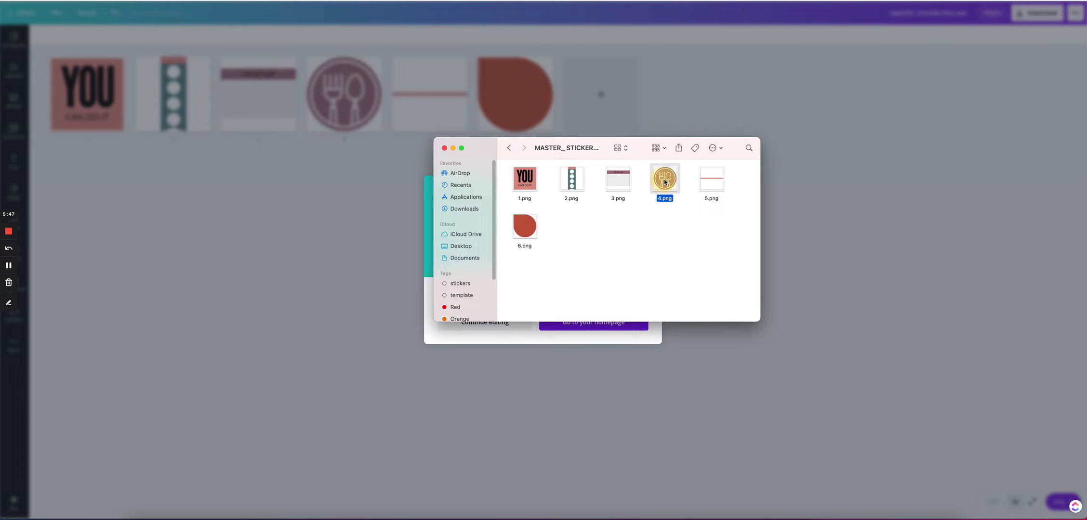
key(space)
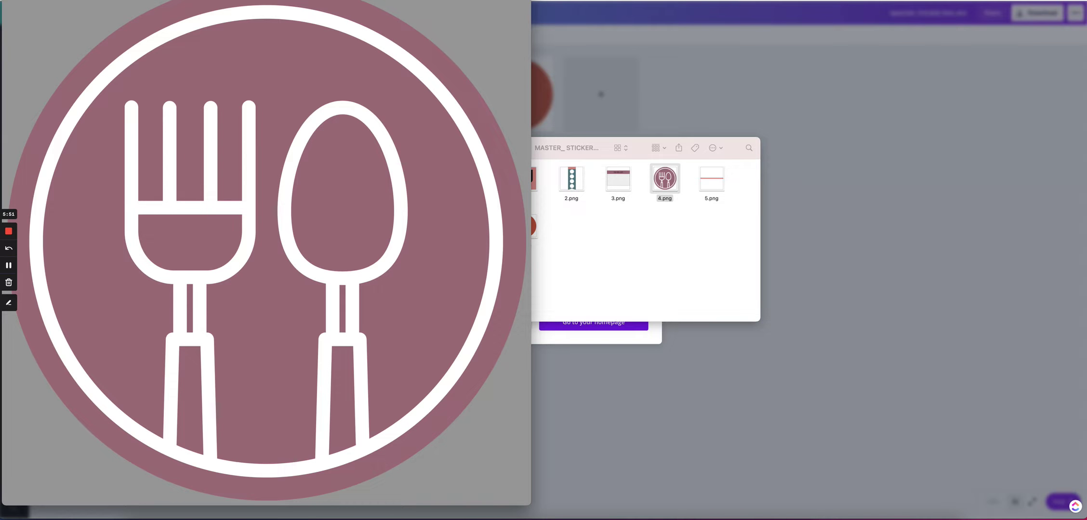
click(395, 41)
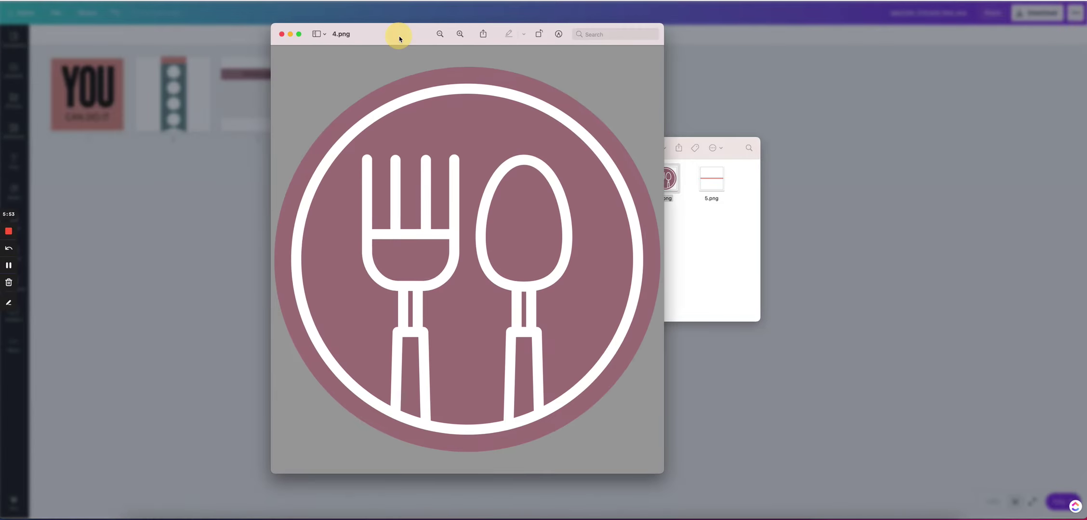
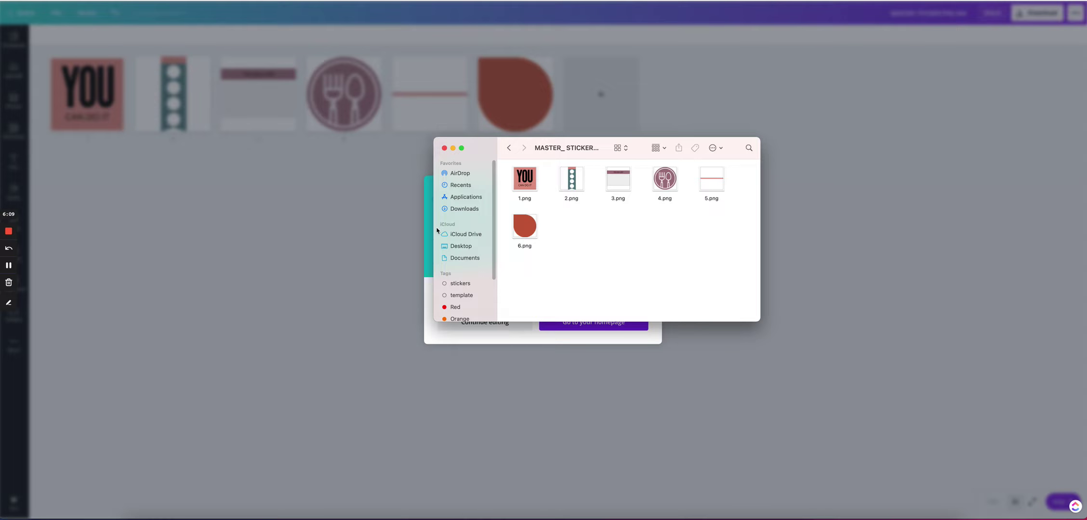
Switch to the bluebujo planner in GoodNotes, reposition its window, and bring the exported sticker folder in front of it
mouse_move(434, 230)
mouse_down()
mouse_move(521, 218)
mouse_move(433, 229)
mouse_up()
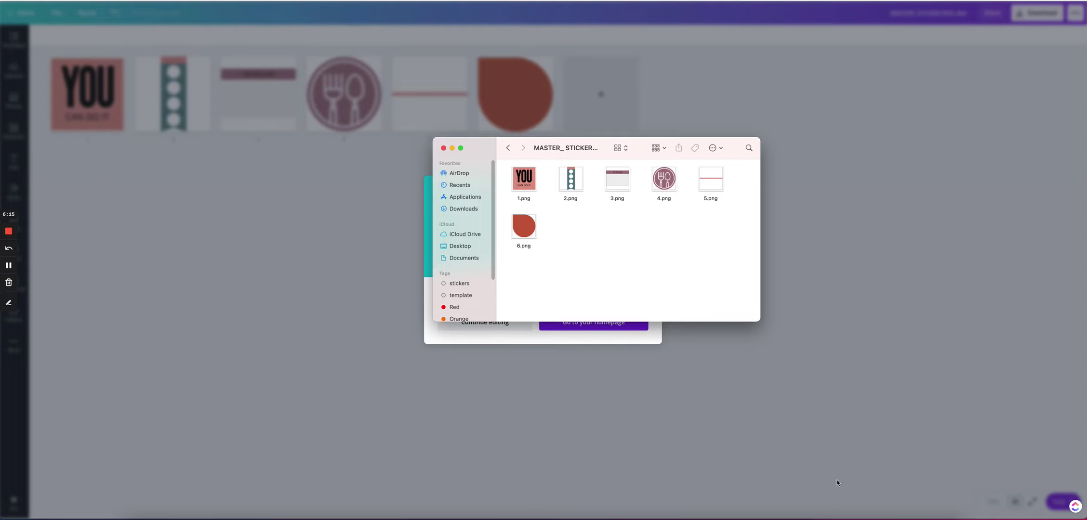
click(856, 518)
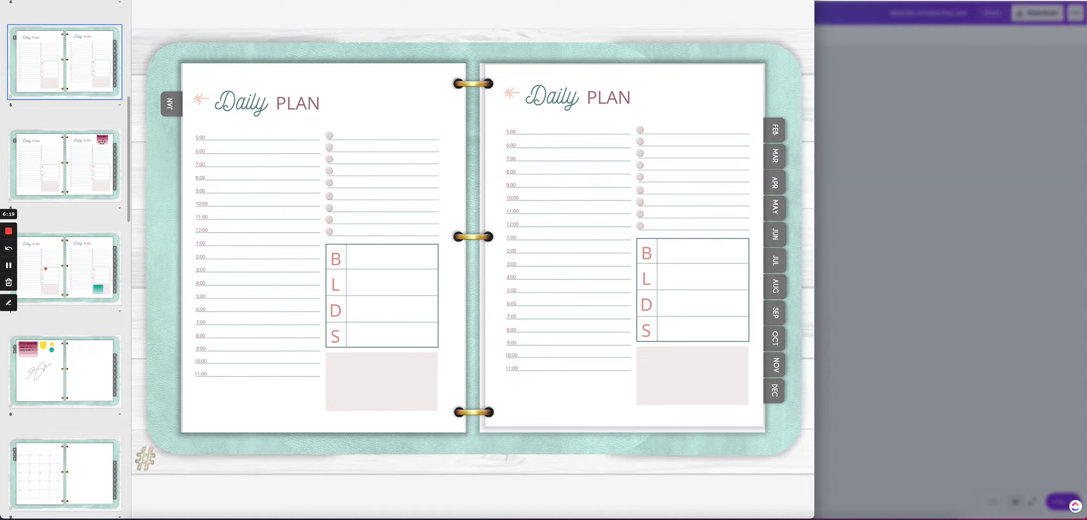
drag(814, 0, 746, 6)
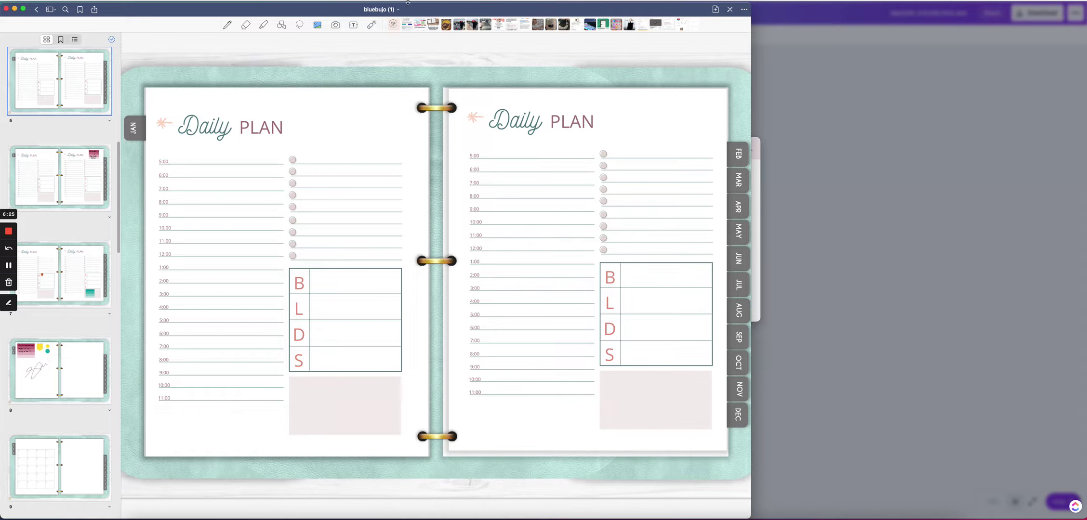
drag(294, 11, 314, 5)
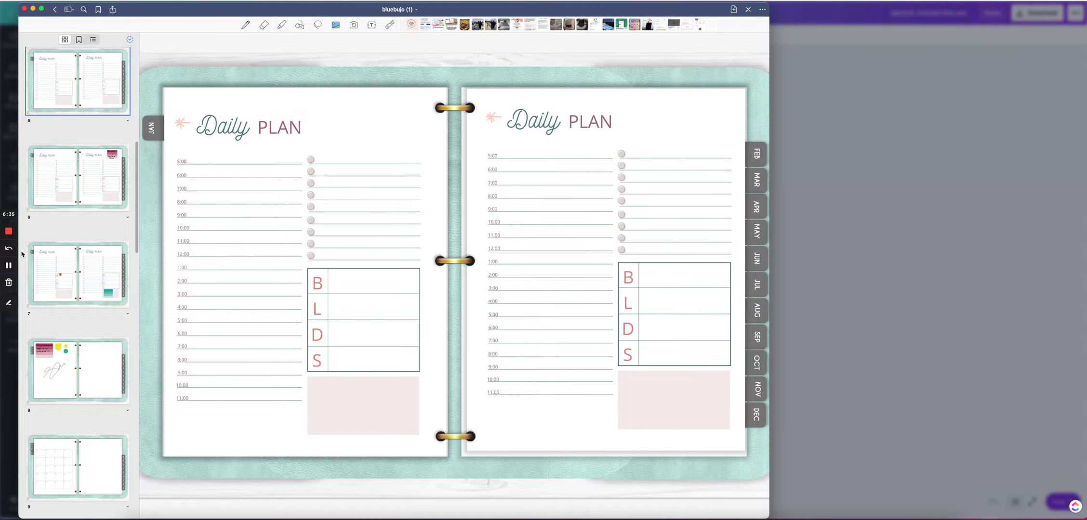
click(8, 266)
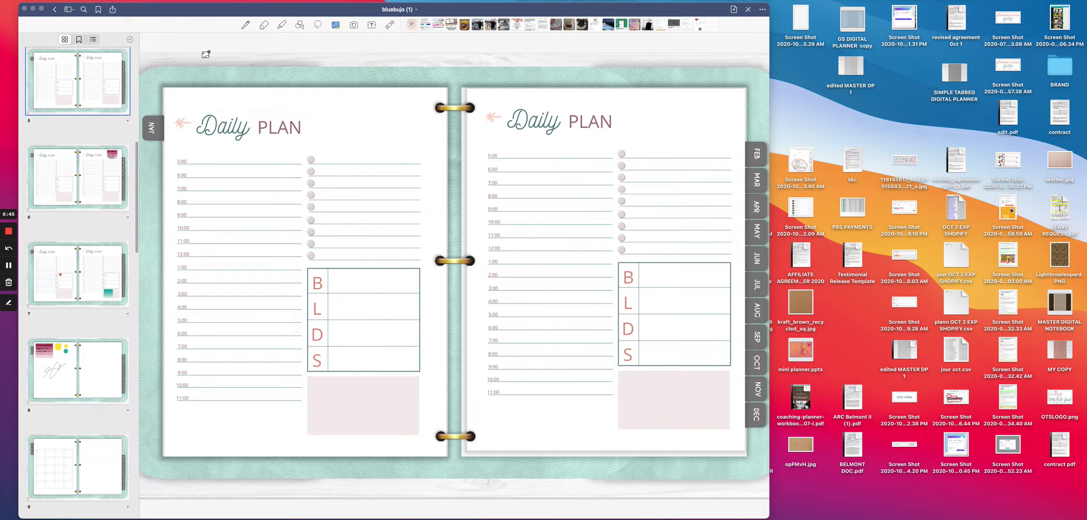
click(205, 13)
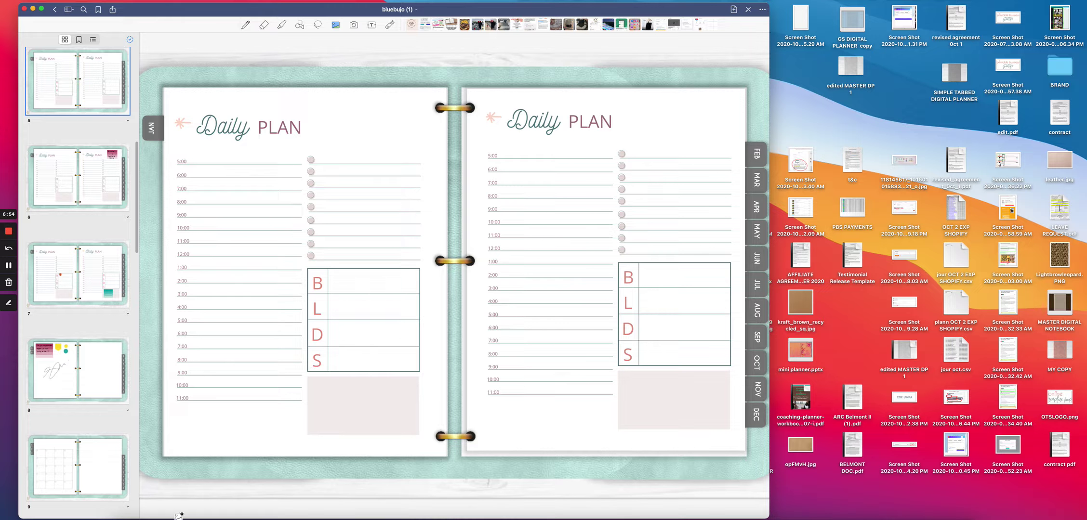
click(123, 517)
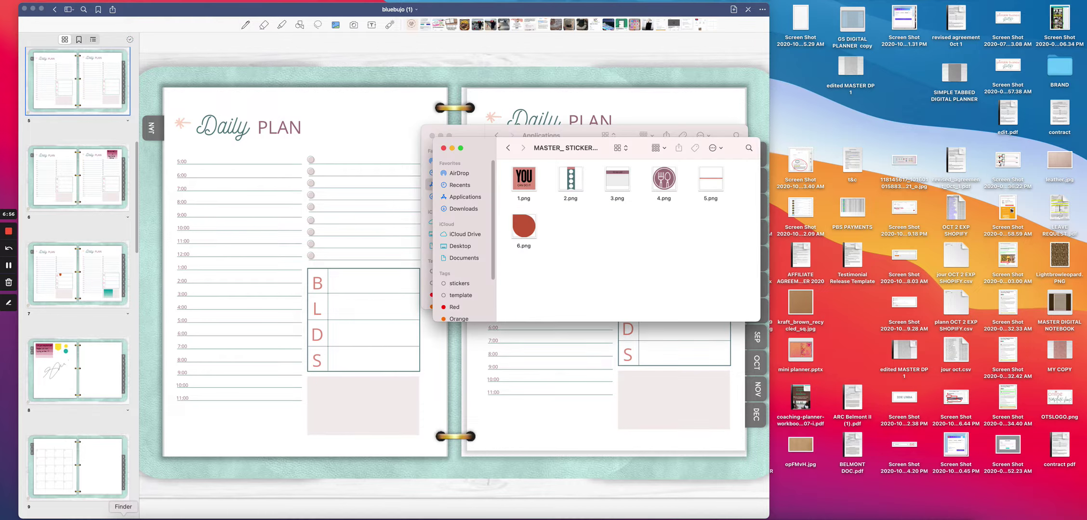
Close the Applications folder window, then place the sticker folder window beside the planner and enlarge it
click(432, 136)
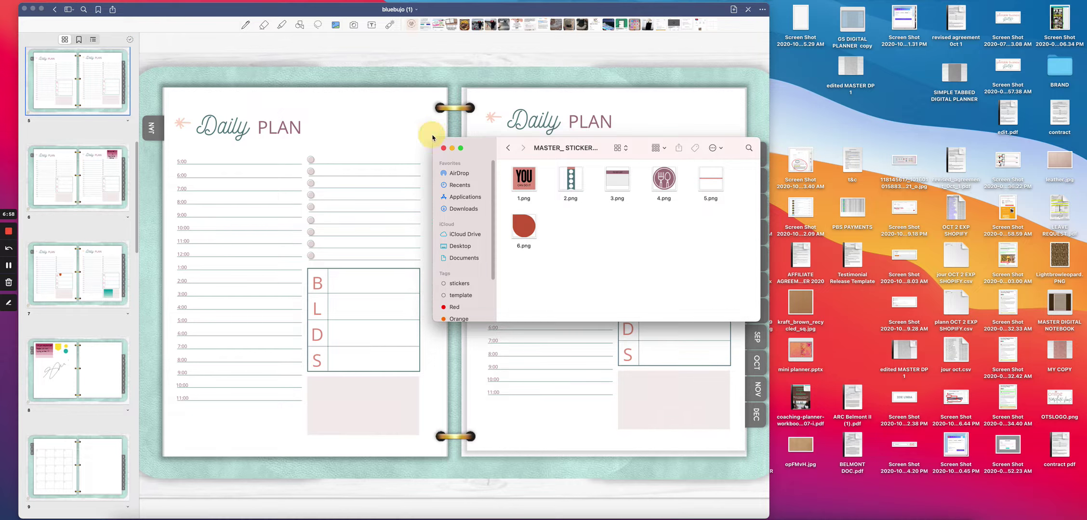
drag(483, 145, 821, 42)
drag(910, 222, 905, 353)
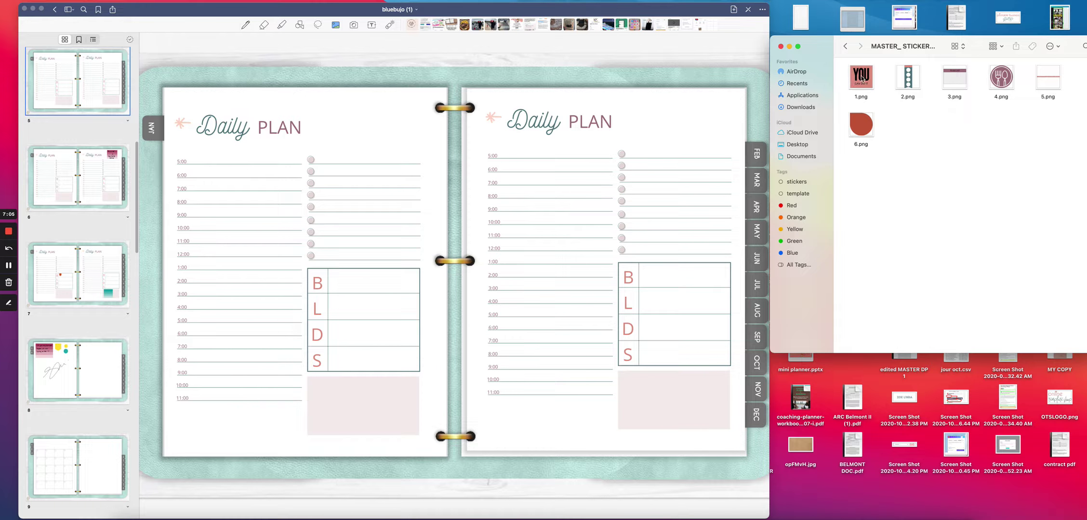
Add 1.png to the planner, shrink it and place it in the shaded box on the right-hand Daily Plan page
drag(861, 79, 529, 209)
click(549, 135)
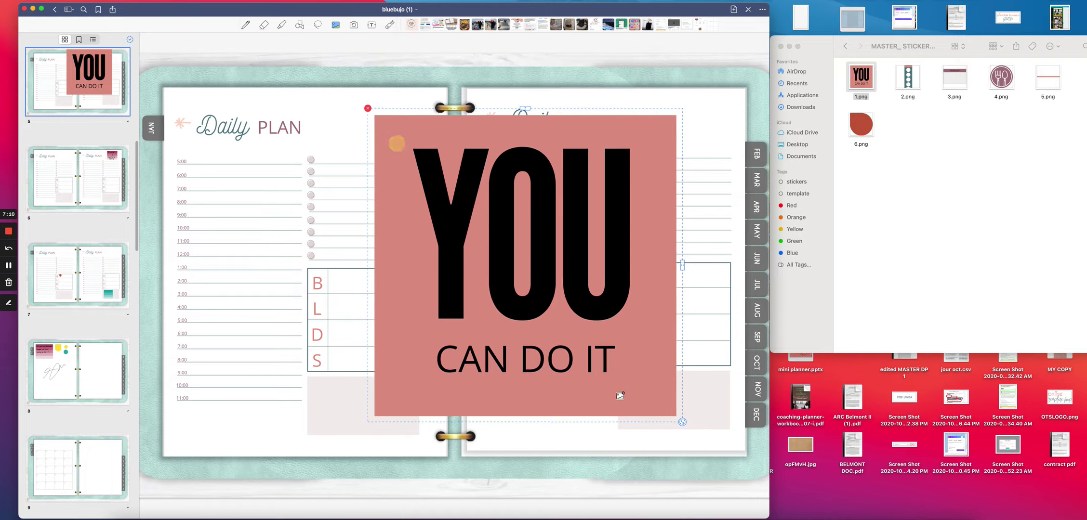
drag(684, 423, 641, 389)
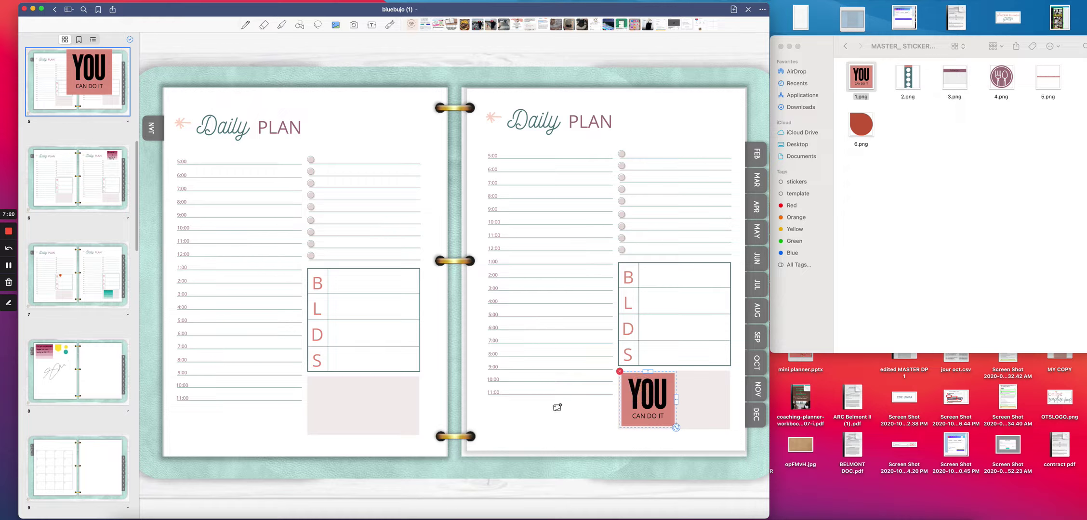
click(557, 407)
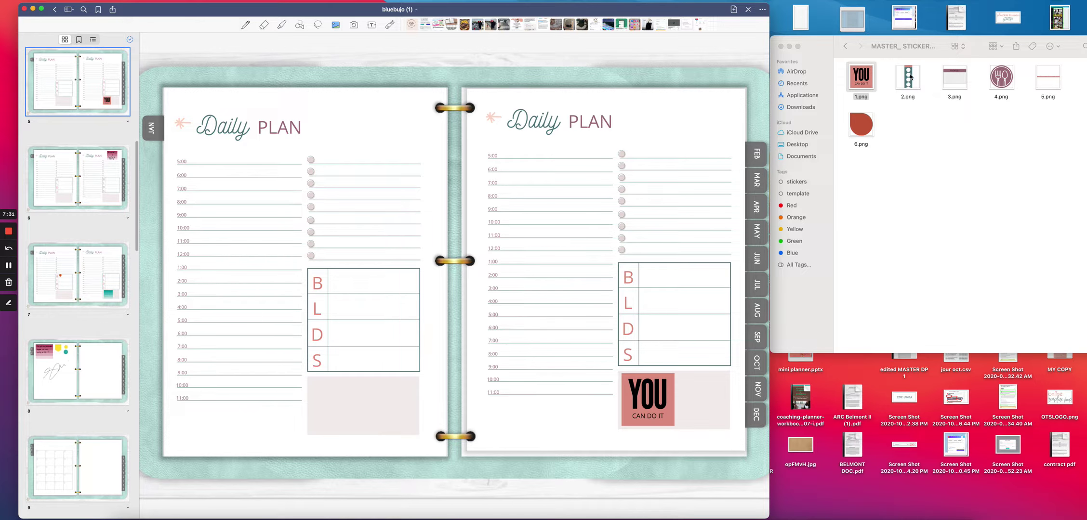
Add the 2.png banner sticker, shrink it and place it over the left edge of the left-hand page's shaded box
drag(910, 76, 500, 167)
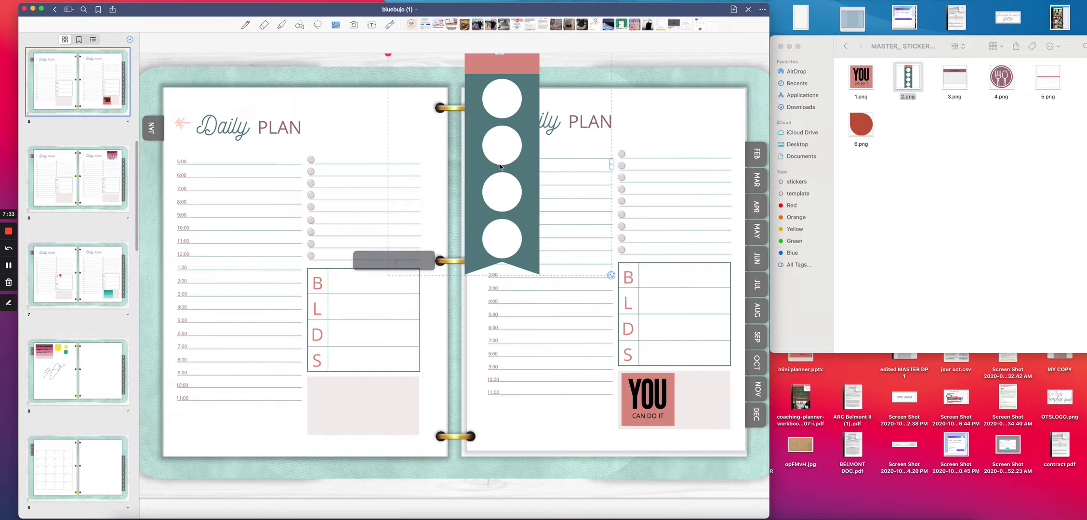
drag(612, 277, 544, 210)
drag(499, 166, 328, 341)
drag(365, 396, 314, 290)
drag(340, 318, 350, 332)
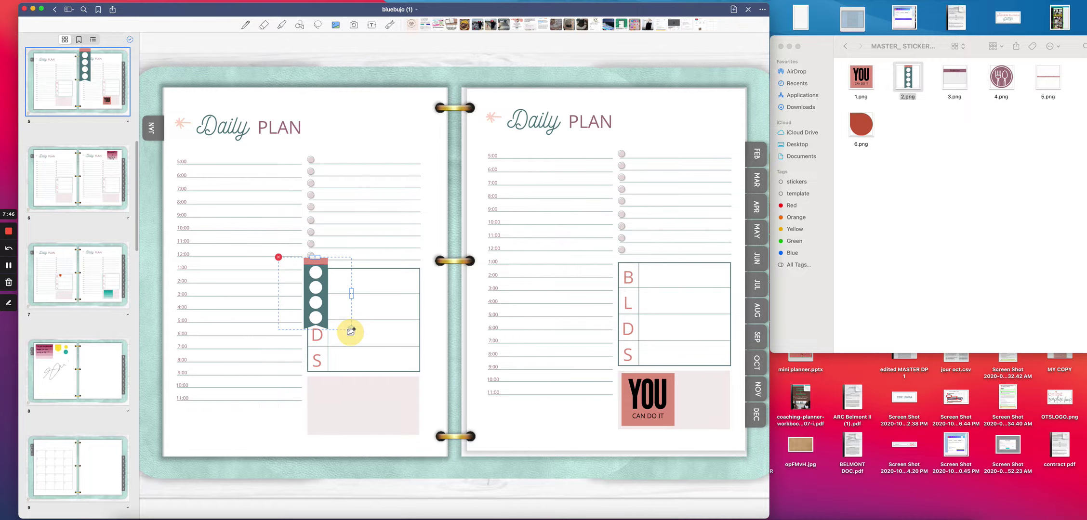
drag(322, 276, 326, 393)
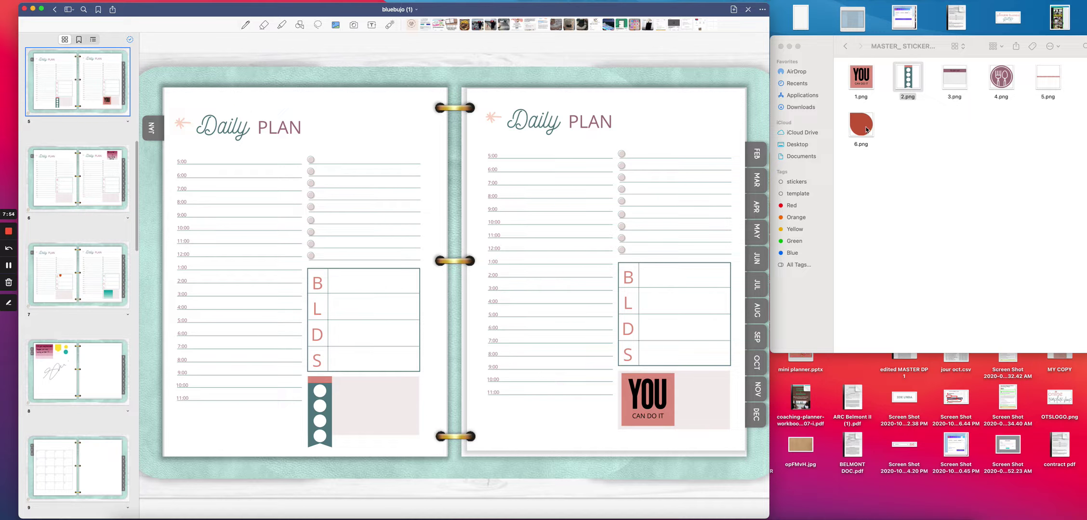
Add the 6.png drop sticker, shrink it to bullet size and place it over the right-hand page's first checklist bullet
drag(866, 129, 543, 228)
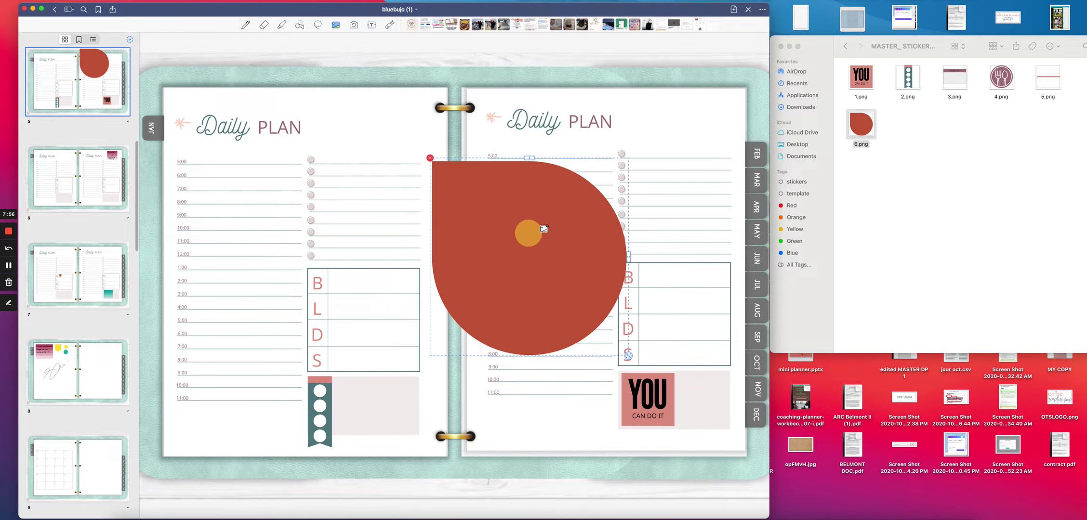
drag(628, 355, 520, 250)
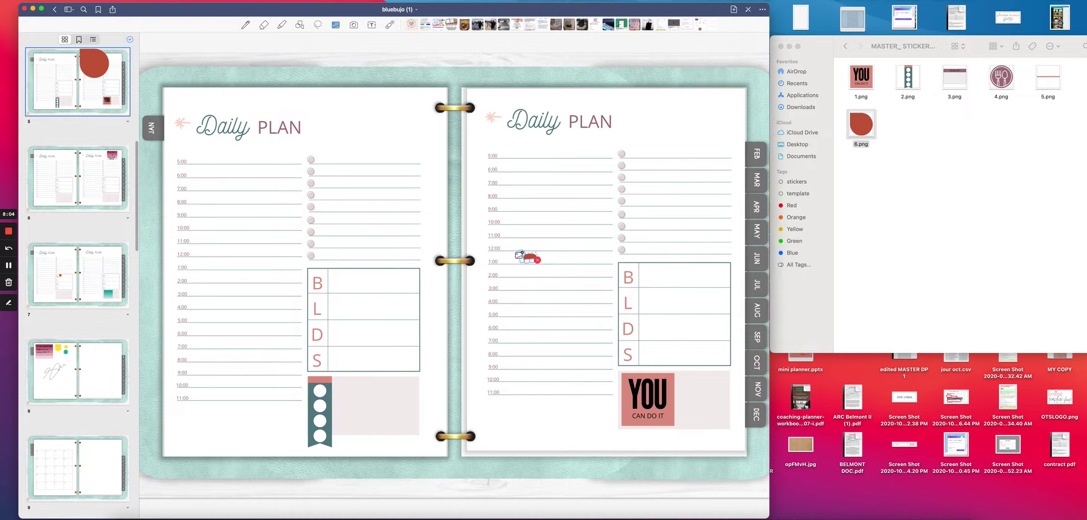
drag(519, 254, 621, 149)
click(584, 151)
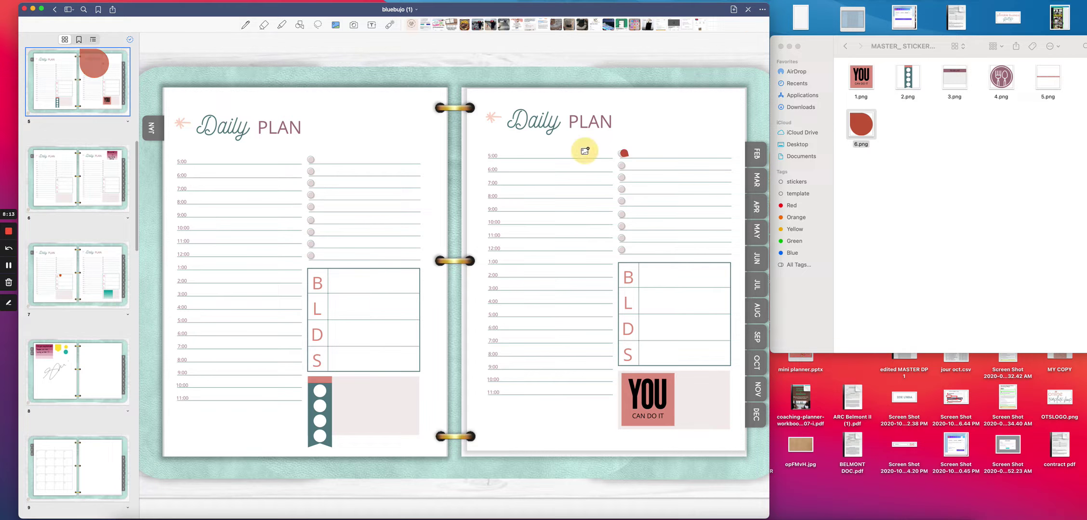
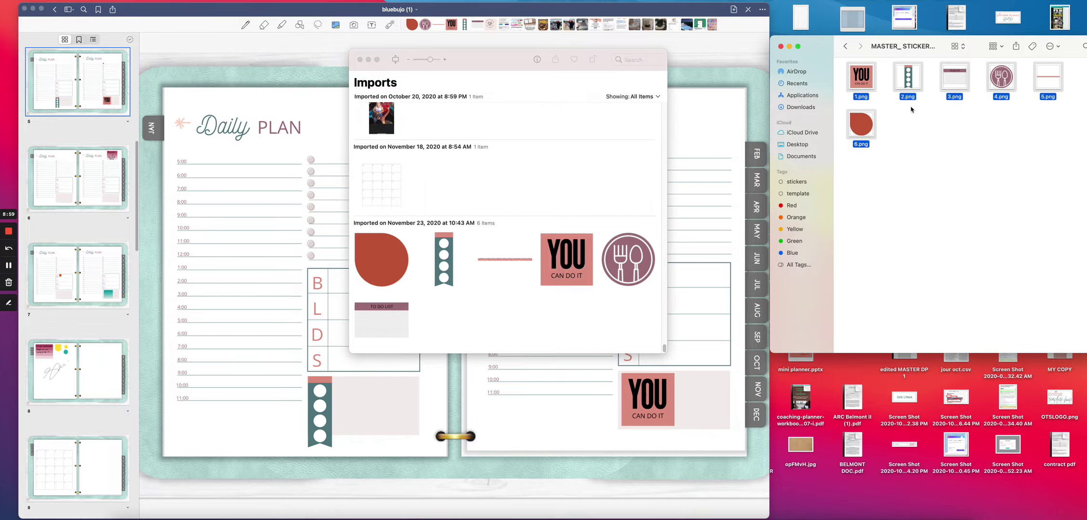
Close the sticker folder and the Photos Imports window, and widen the planner window to show more of its toolbar
click(780, 46)
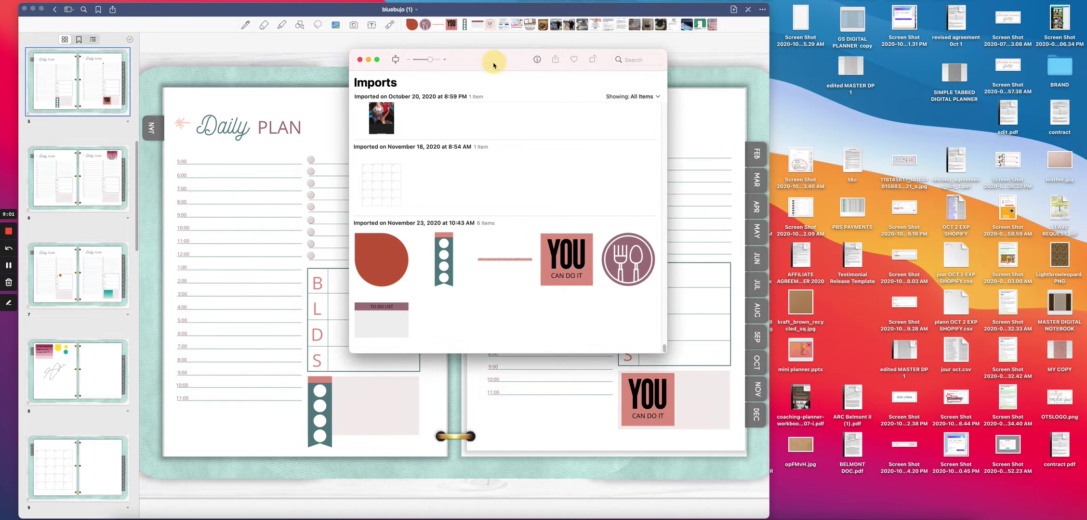
drag(494, 60, 903, 40)
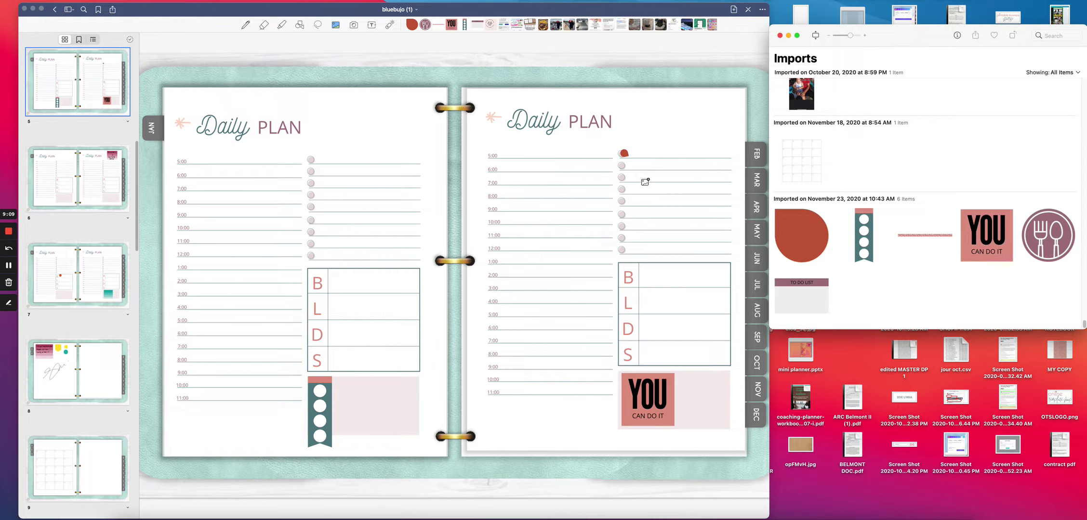
click(780, 35)
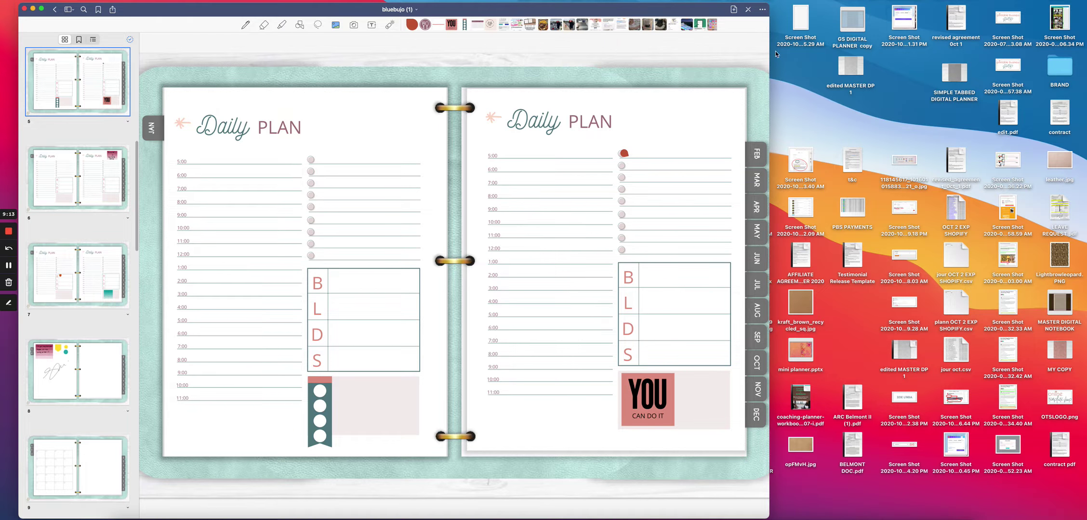
drag(769, 51, 828, 51)
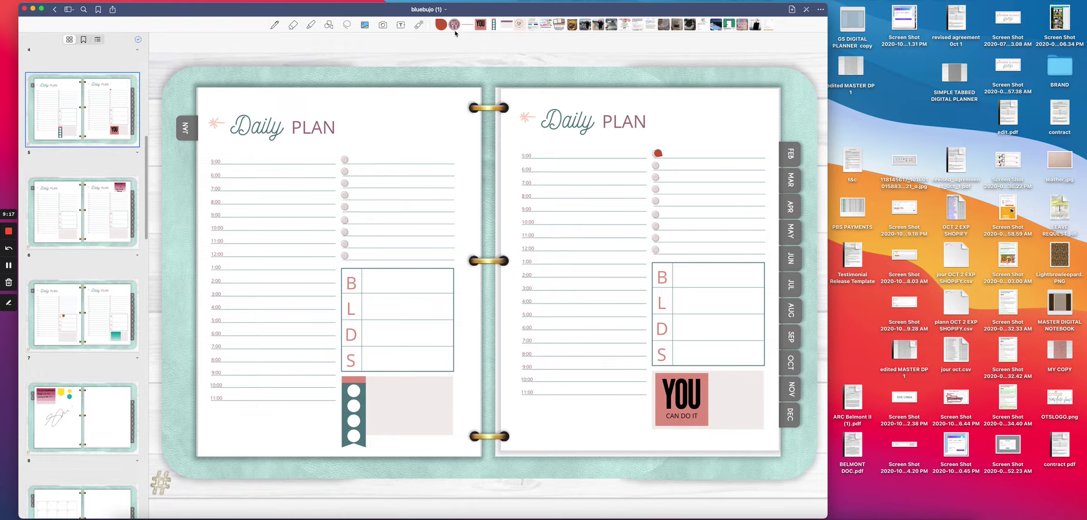
Insert the washi strip sticker from the Image tool's recent photos and shift it slightly up the planner spread
drag(438, 39, 467, 29)
click(347, 26)
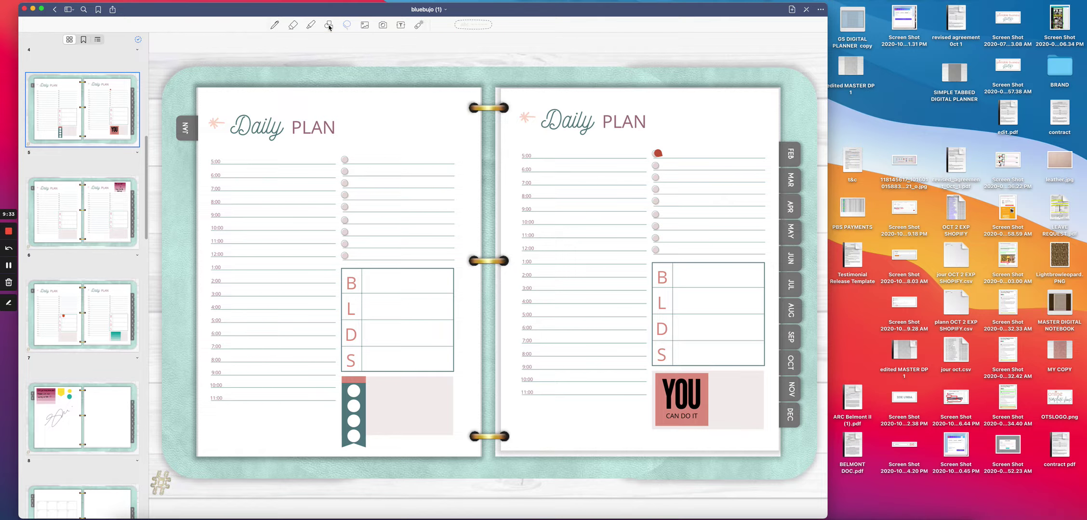
click(329, 27)
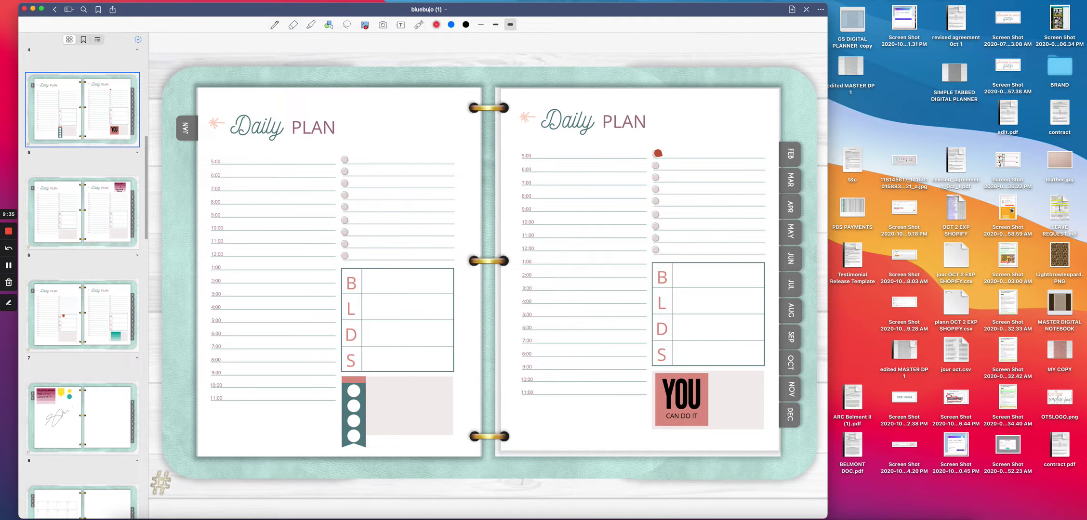
click(365, 26)
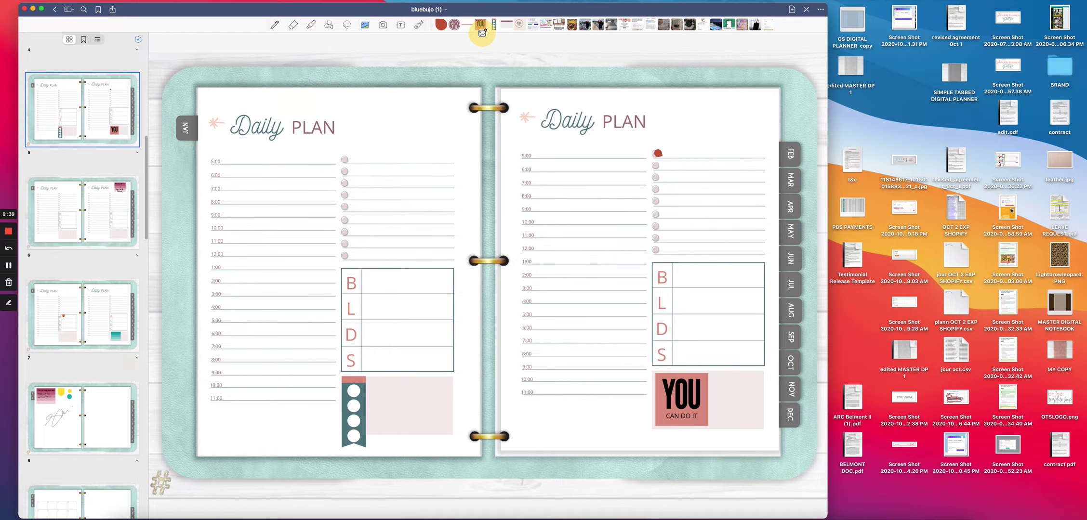
click(468, 26)
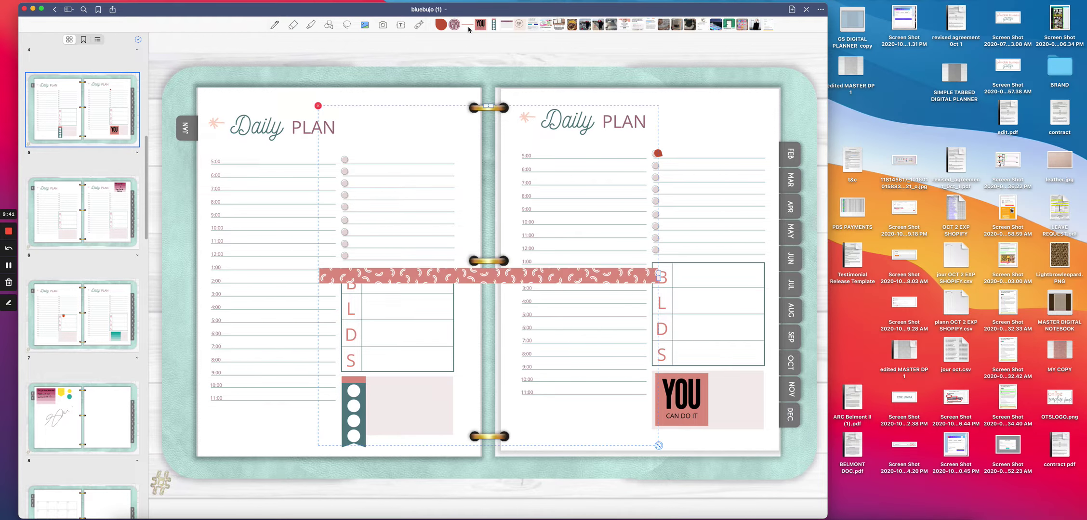
drag(451, 280, 445, 251)
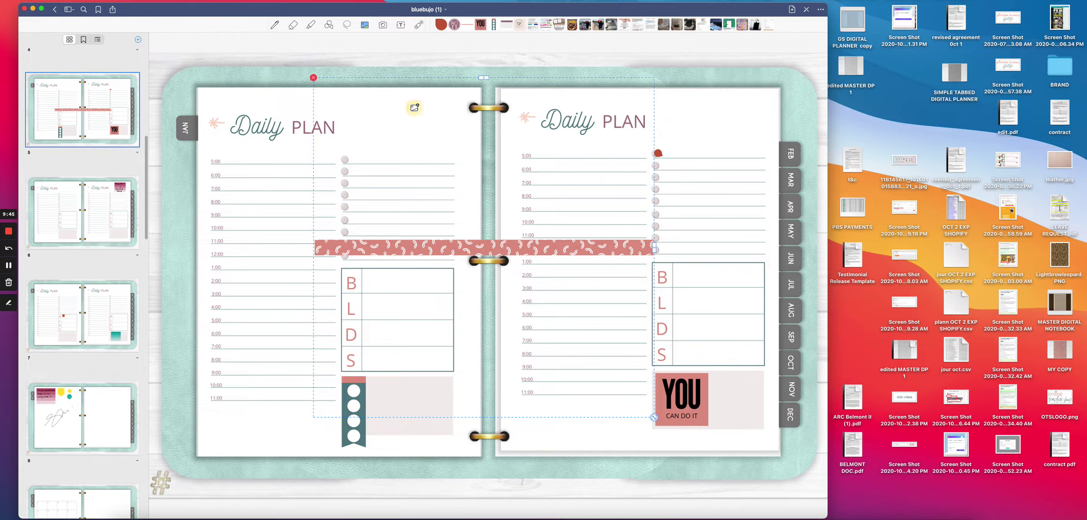
Crop the empty area around the washi strip with the Rectangle Crop Tool, then shrink it onto the left-hand page's top edge
click(427, 112)
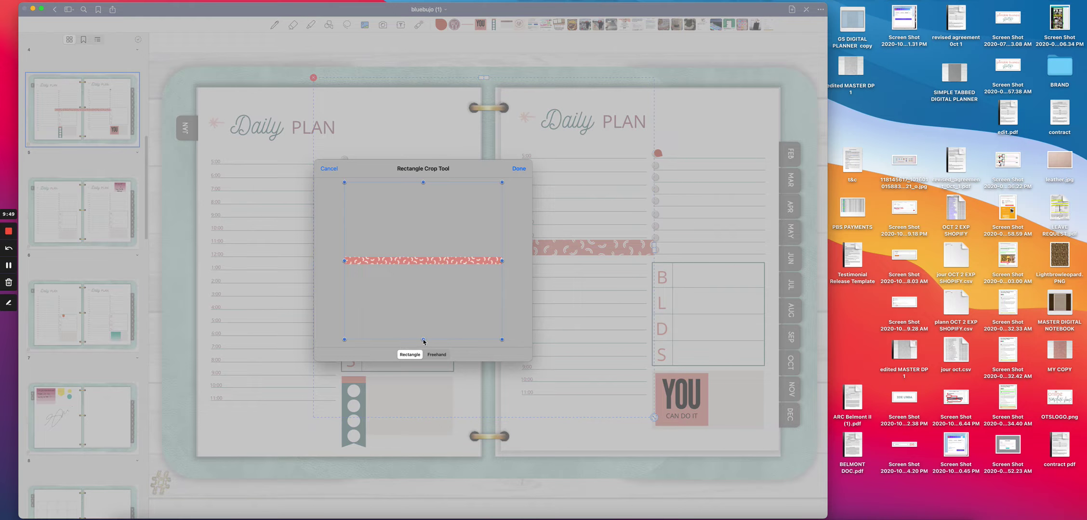
drag(424, 342, 426, 269)
drag(423, 183, 477, 177)
click(519, 169)
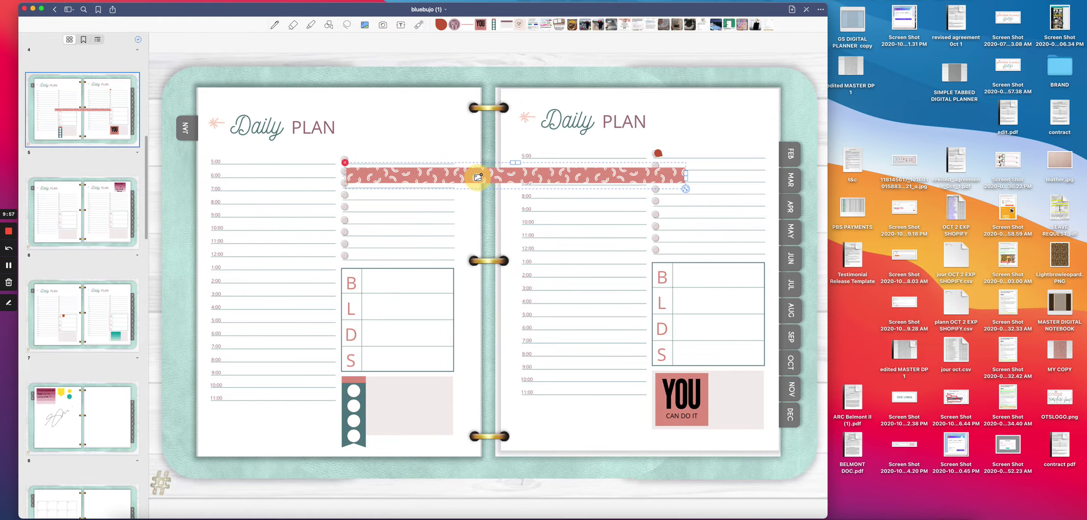
drag(685, 188, 337, 95)
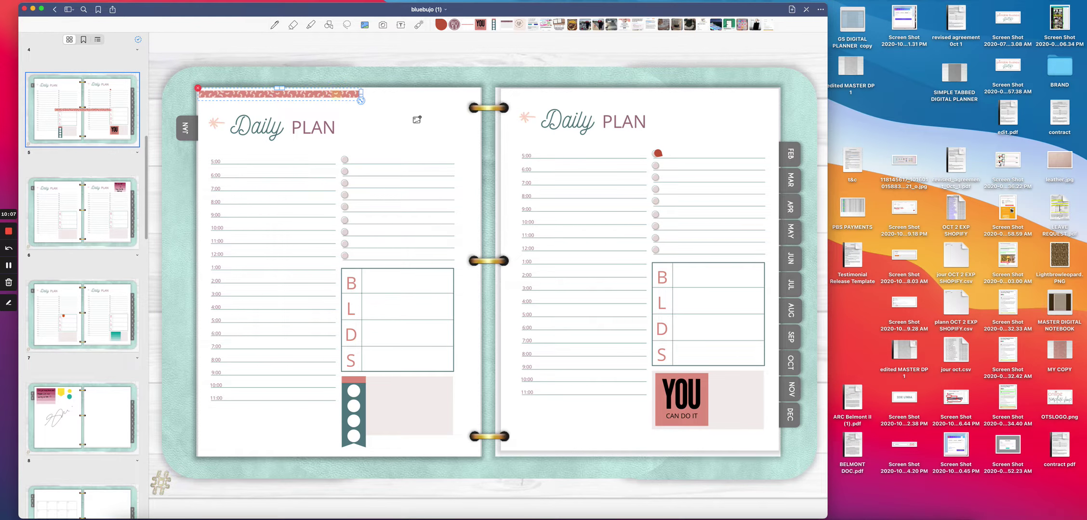
click(424, 120)
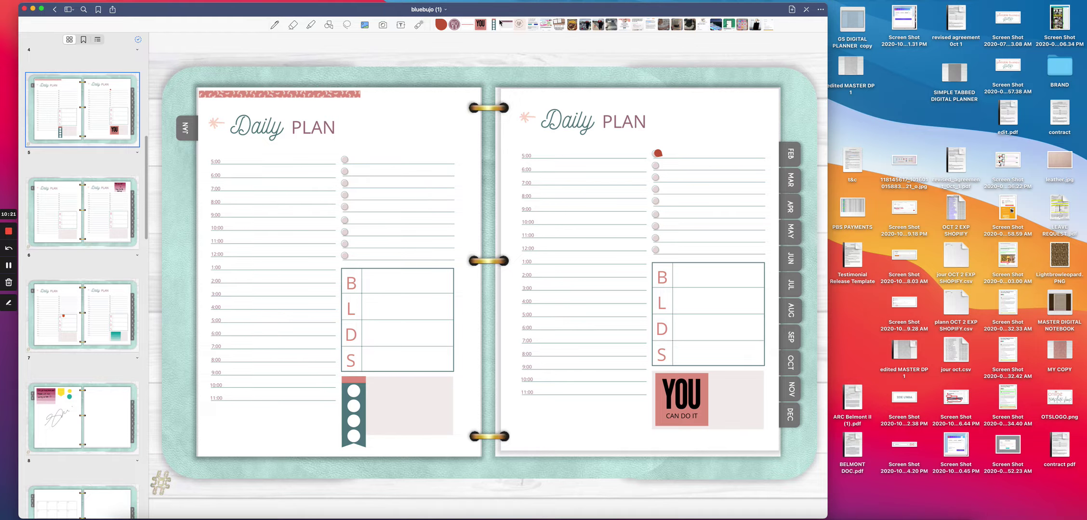
Open the STICKER BOOK alongside the planner and go from its cover through the Index to the Calendar Boxes page
drag(365, 11, 509, 12)
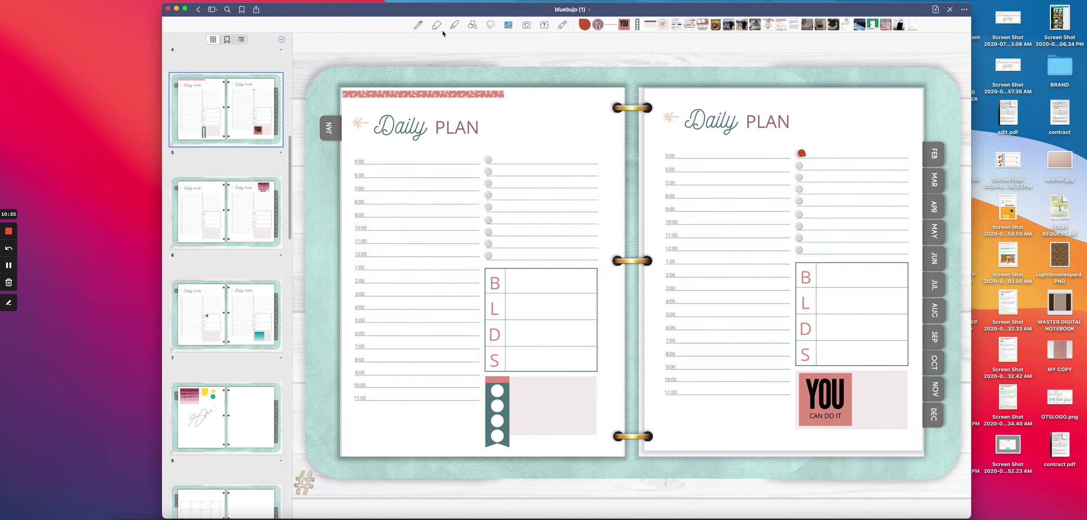
drag(428, 15, 427, 16)
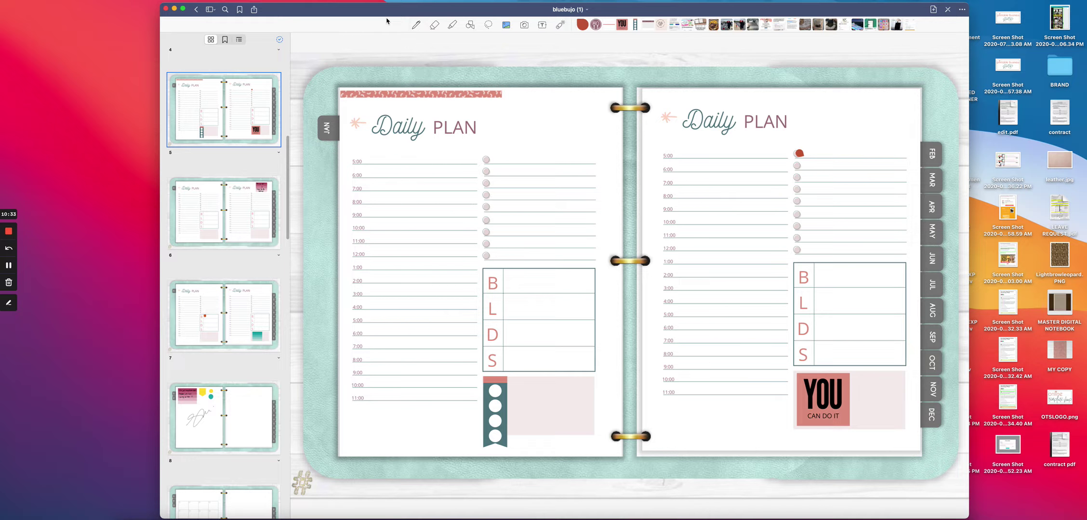
scroll(244, 395, down, 3)
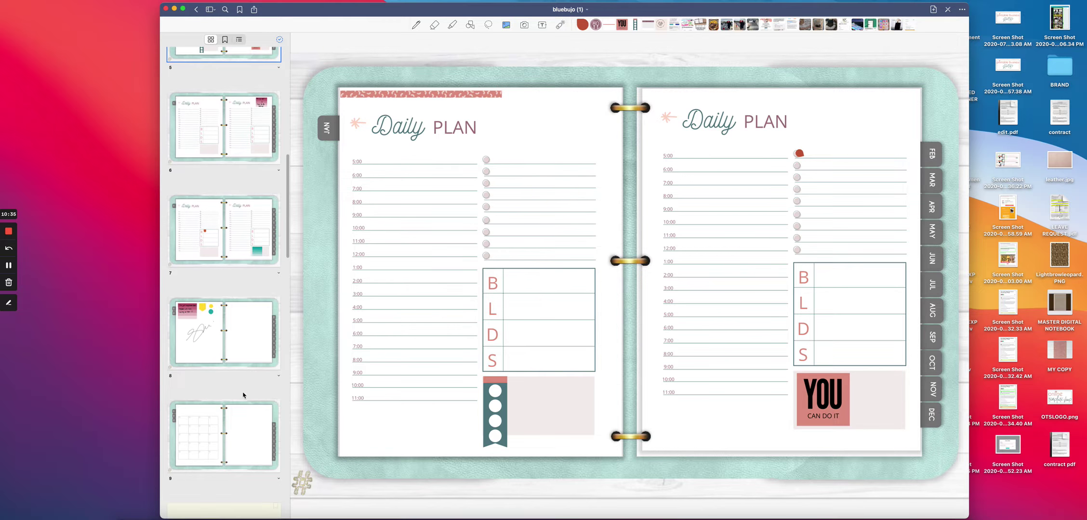
scroll(246, 233, up, 3)
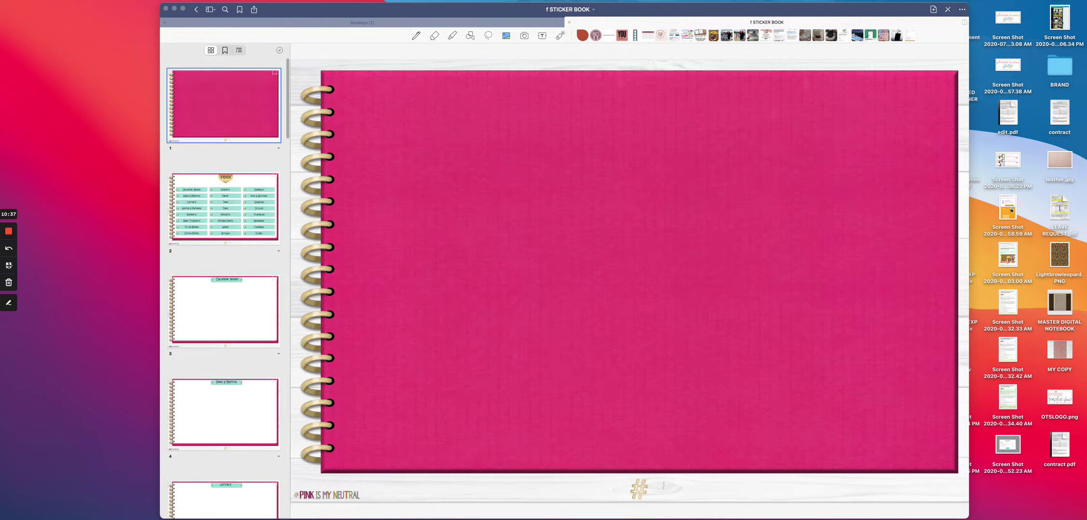
click(360, 15)
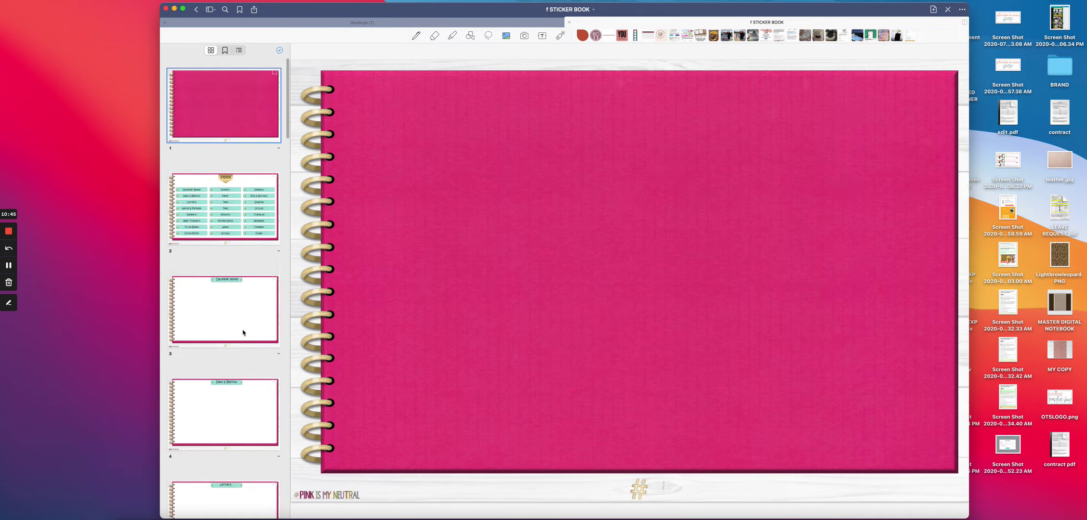
click(236, 221)
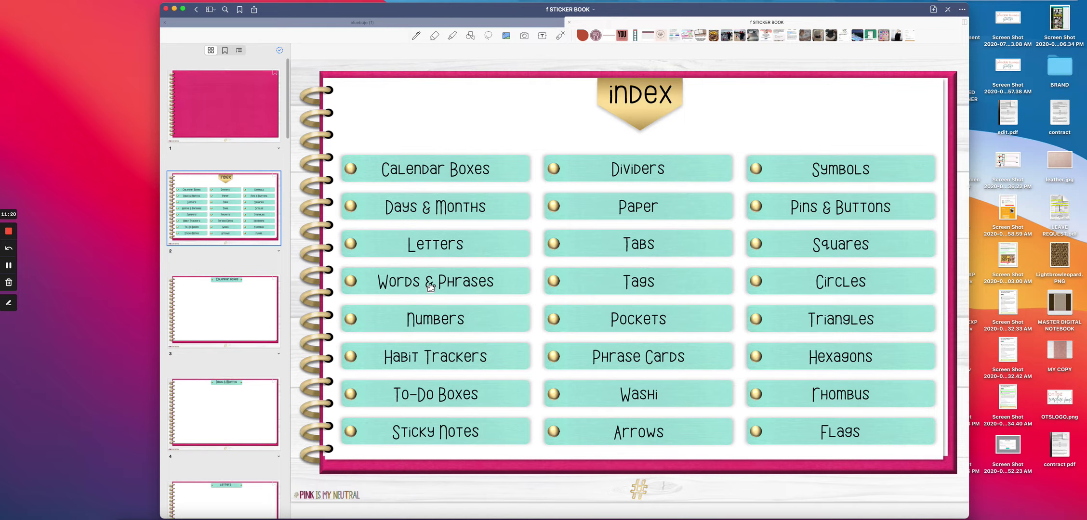
click(226, 308)
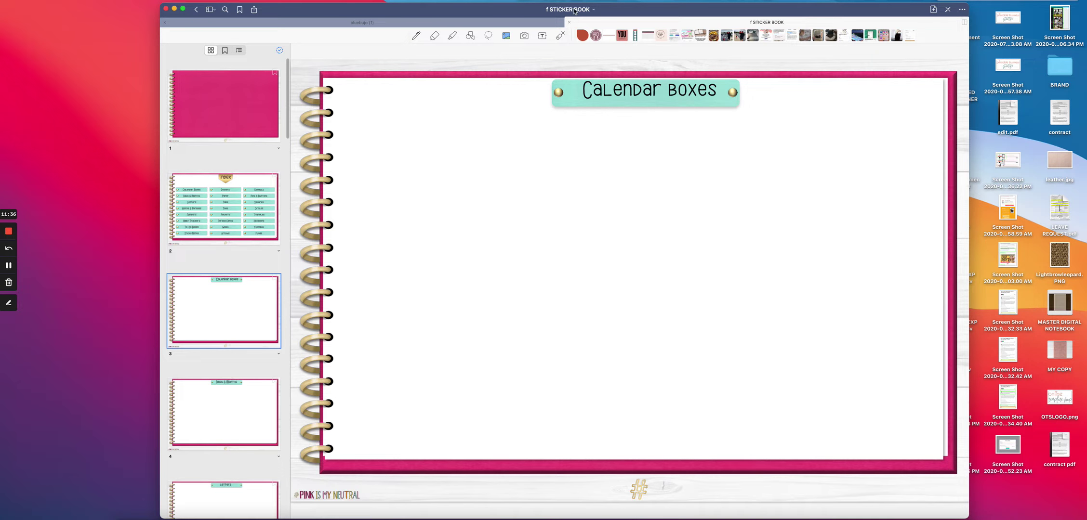
Open the exported MASTER_ STICKER folder from Downloads and arrange it beside the sticker book window
drag(504, 13, 303, 8)
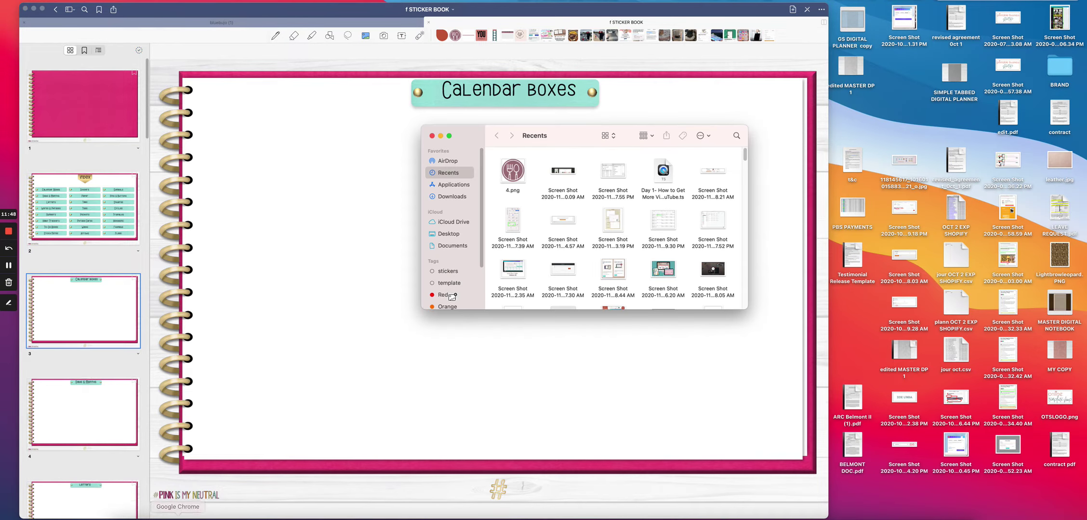
click(452, 198)
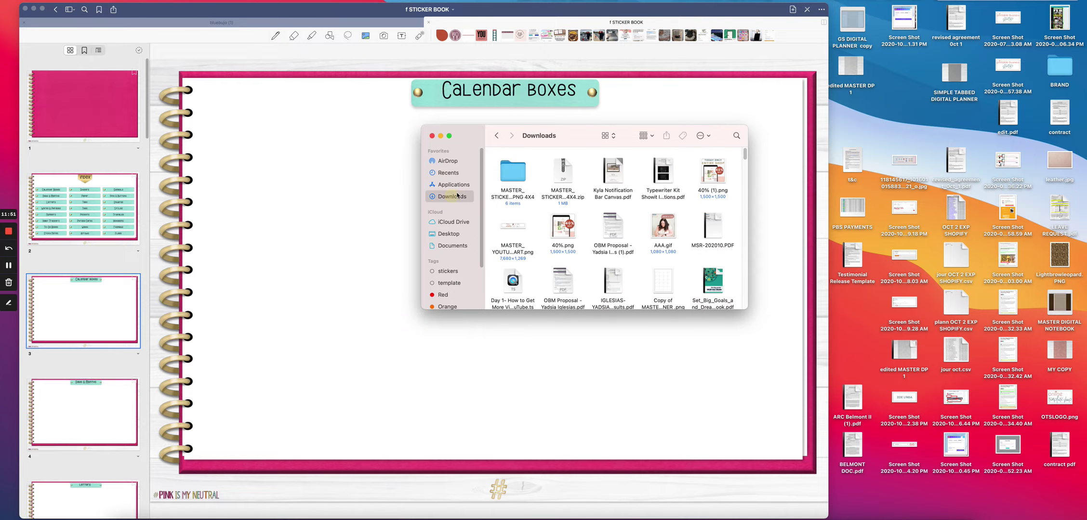
double_click(513, 176)
drag(472, 136, 791, 148)
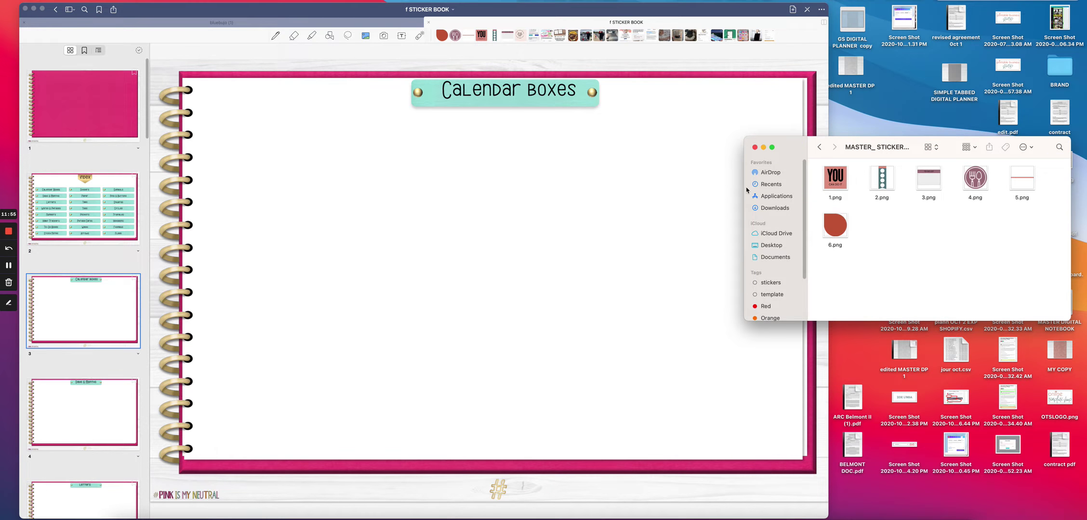
Narrow the MASTER_ STICKER folder window, move it clear of the sticker book, and extend its height
drag(743, 190, 829, 190)
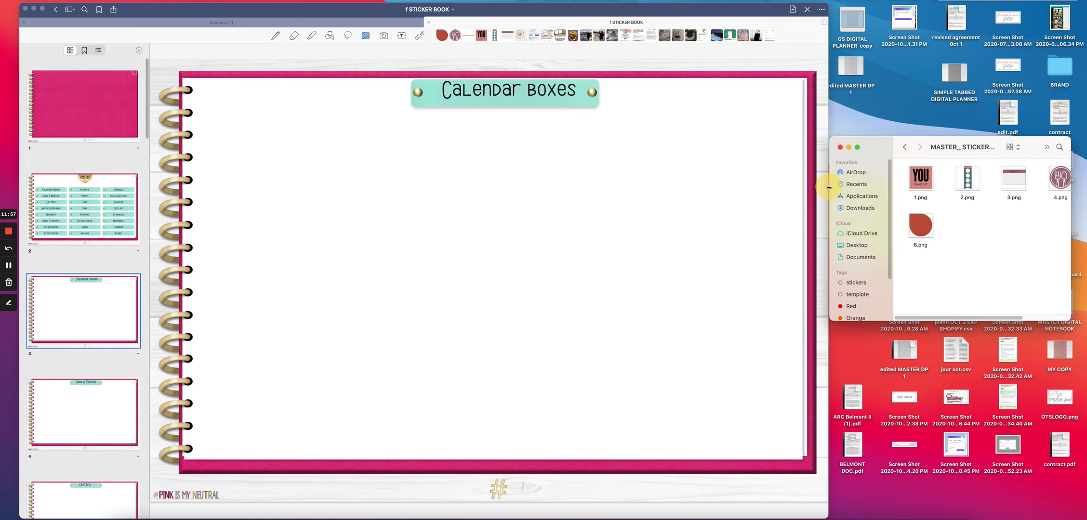
drag(940, 142, 944, 11)
drag(961, 187, 959, 378)
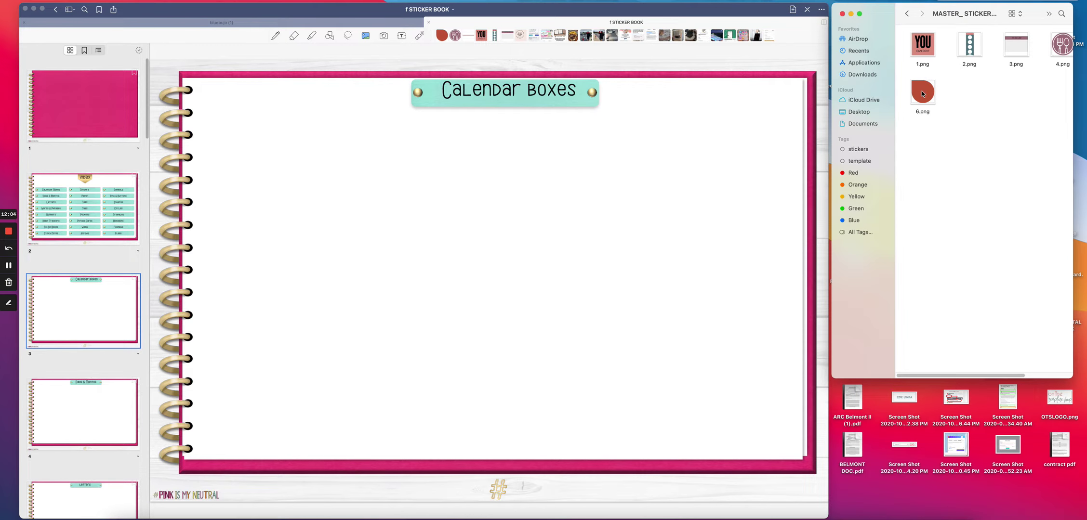
Add 6.png, the red teardrop sticker, to the Calendar Boxes page, shrink it, and place it in the page's upper-left corner
drag(922, 94, 839, 92)
drag(918, 100, 388, 212)
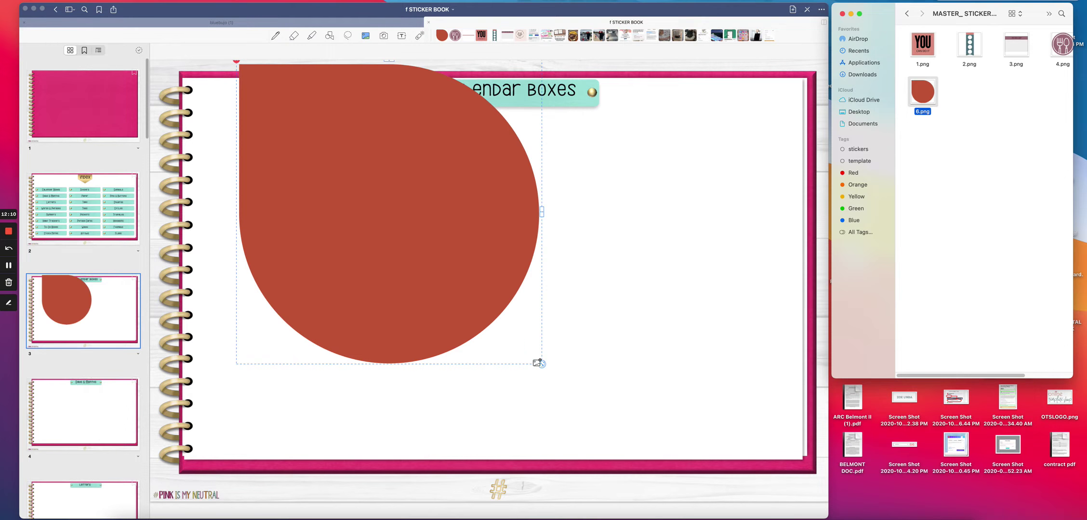
click(453, 279)
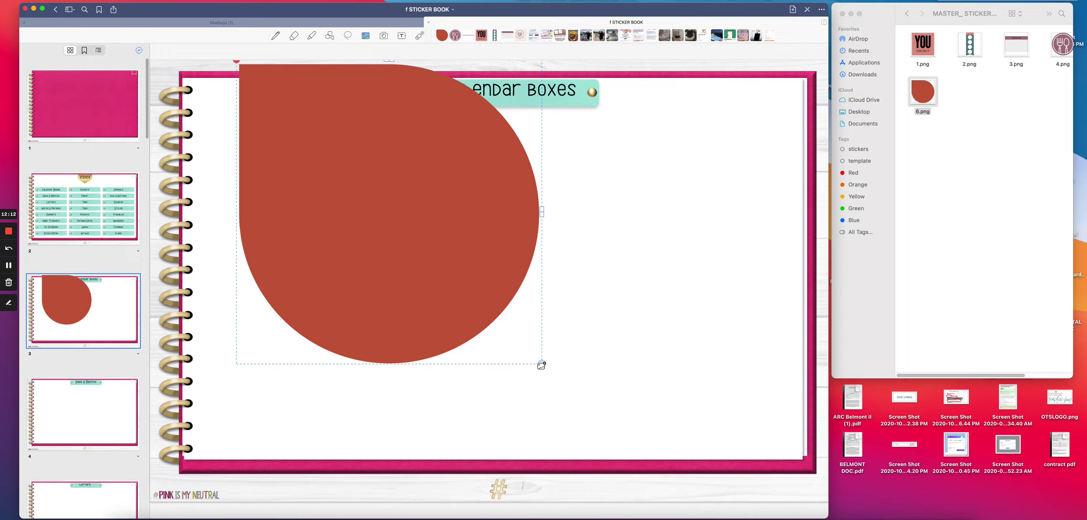
drag(541, 363, 254, 148)
drag(219, 134, 221, 145)
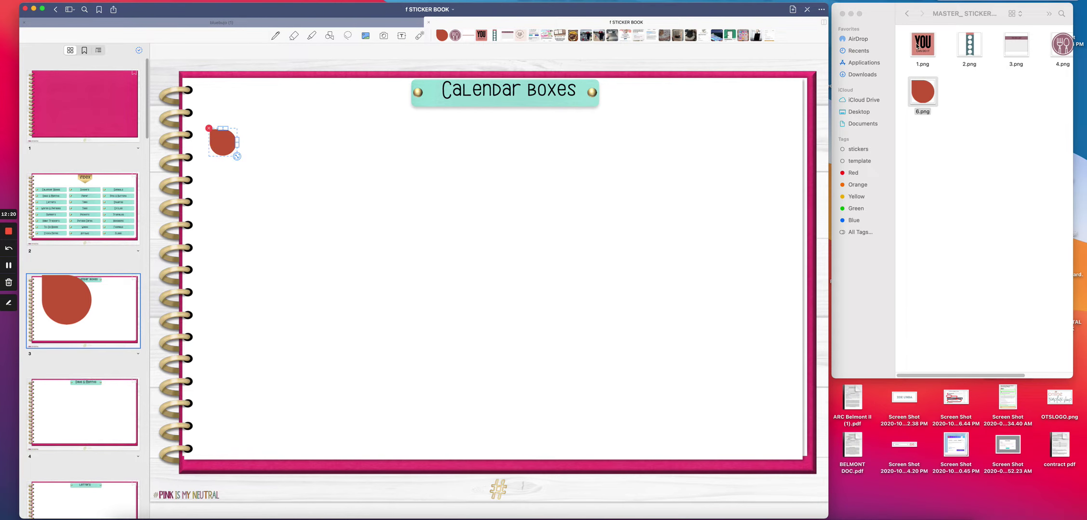
Add 1.png, the YOU CAN DO IT sticker, to the page, shrink it, and place it beside the teardrop sticker
drag(916, 45, 577, 203)
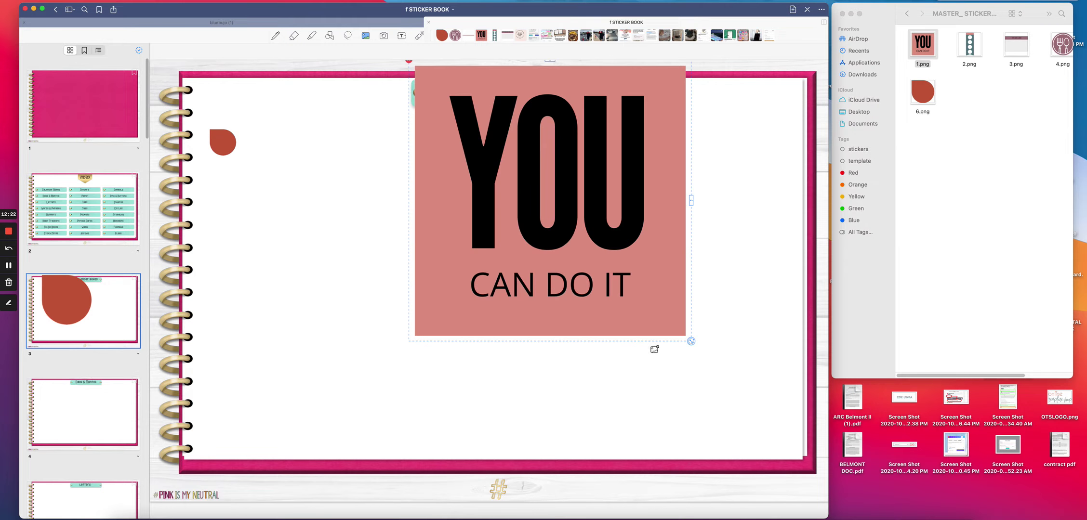
drag(690, 341, 588, 240)
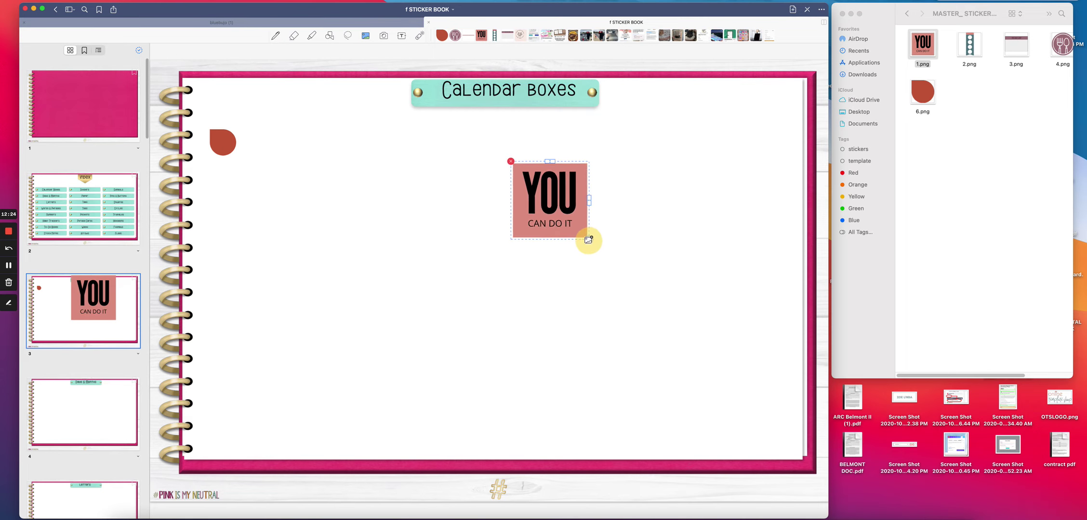
drag(542, 202, 276, 163)
Add 2.png, the teal banner with circles, to the page, shrink it, and place it below the teardrop sticker
drag(969, 45, 591, 203)
drag(724, 353, 603, 238)
drag(560, 213, 225, 207)
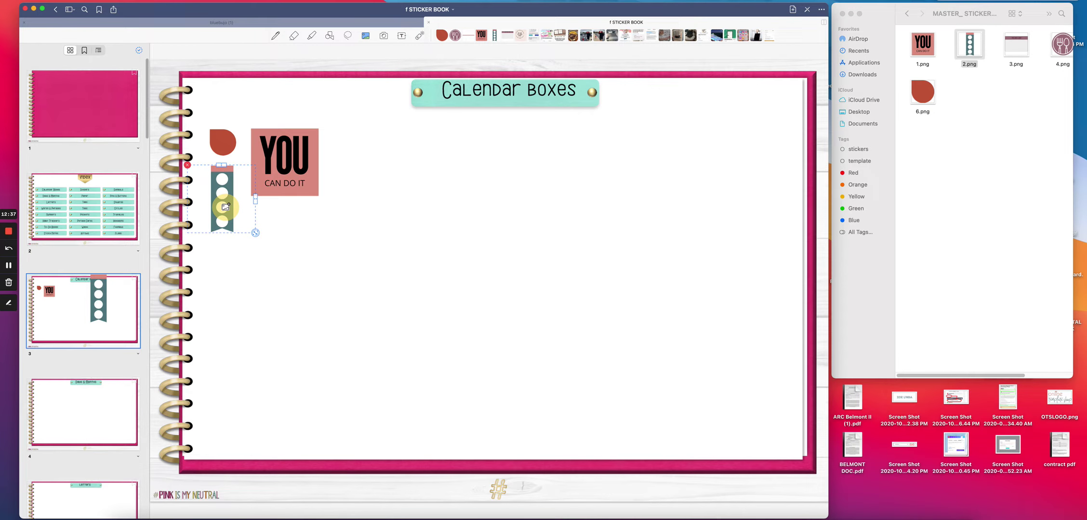
Add 3.png, the TO DO LIST box, resize it, and align it beside the YOU CAN DO IT sticker
drag(1015, 41, 615, 177)
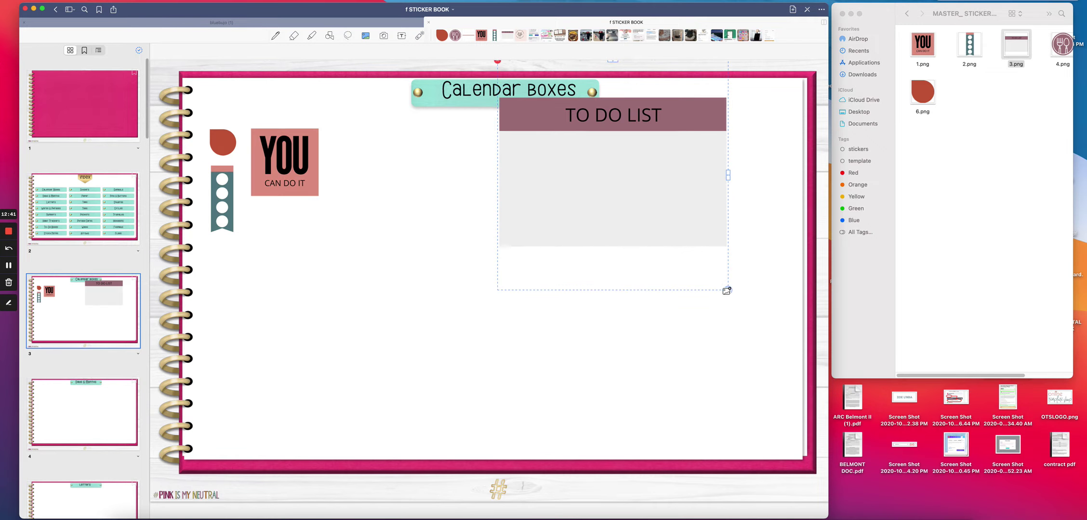
drag(727, 291, 662, 223)
drag(630, 189, 392, 164)
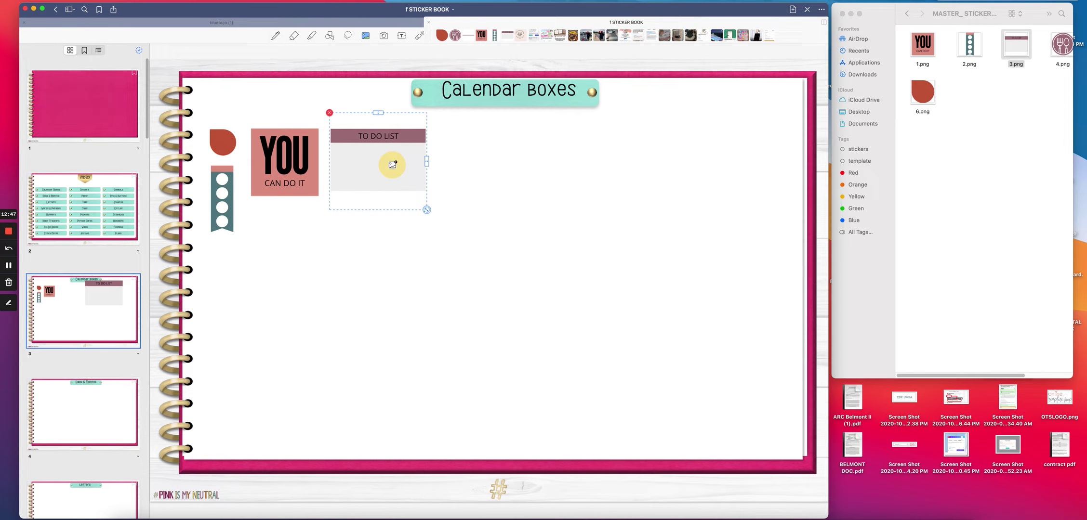
drag(426, 209, 432, 216)
drag(393, 163, 401, 164)
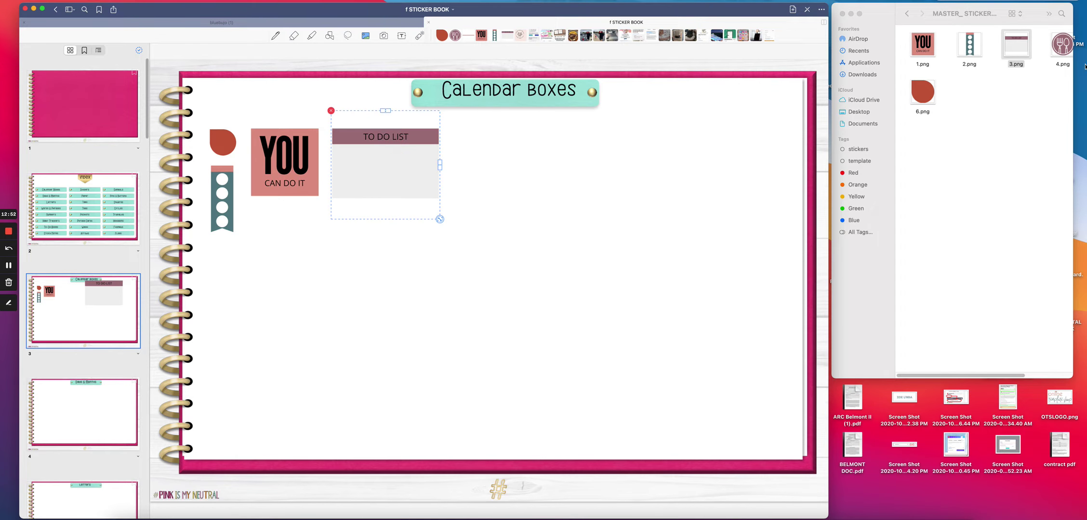
Add 4.png, the fork and spoon sticker, shrink it, and place it below the YOU CAN DO IT sticker
drag(1059, 46, 597, 210)
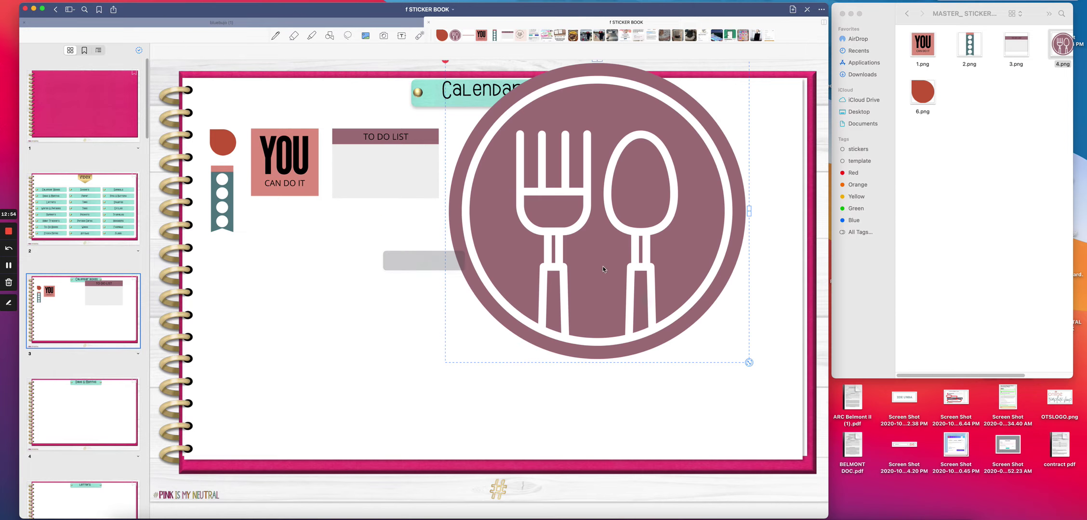
drag(749, 362, 298, 235)
click(490, 269)
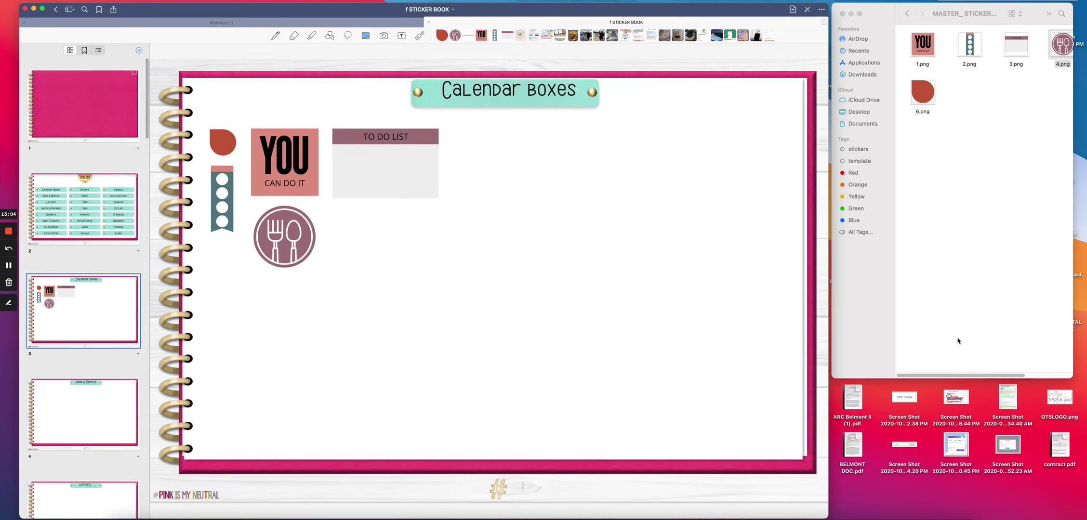
Add 5.png, the washi strip, to the Calendar Boxes page and move it clear of the other stickers
scroll(957, 340, right, 2)
click(1040, 49)
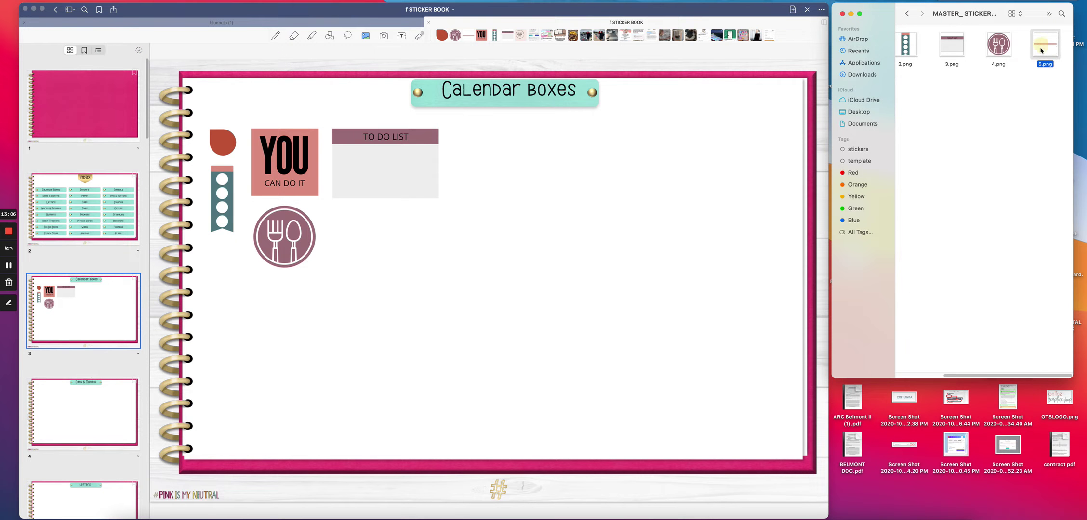
drag(1040, 49, 504, 237)
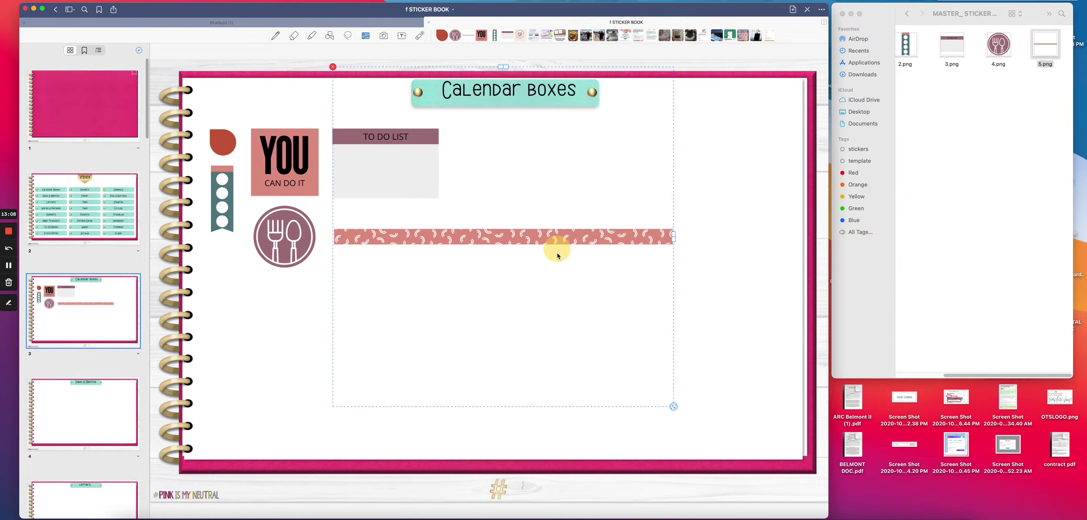
drag(543, 192, 613, 211)
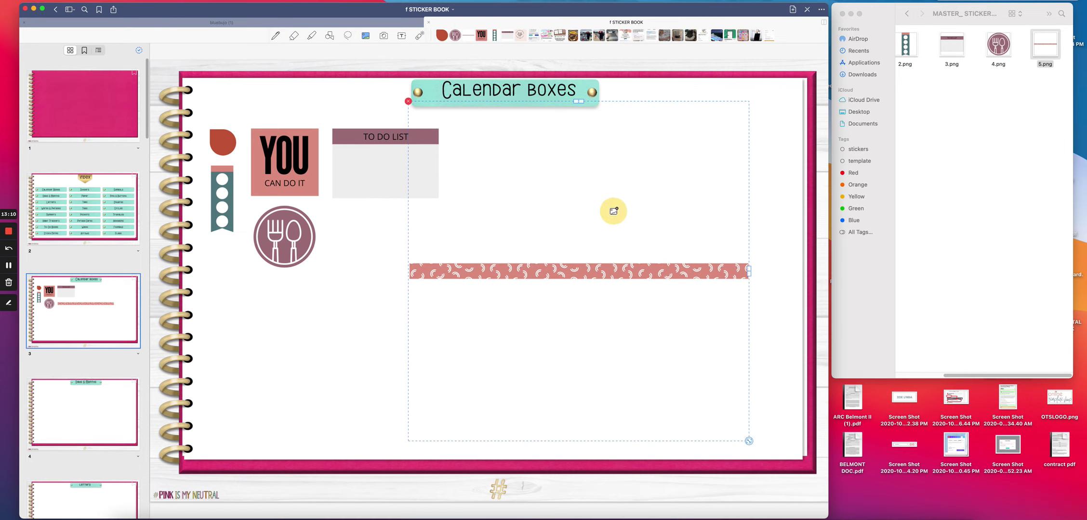
Crop the empty area above and below the washi strip with the Rectangle Crop Tool, then align the strip beside the TO DO LIST box
click(570, 143)
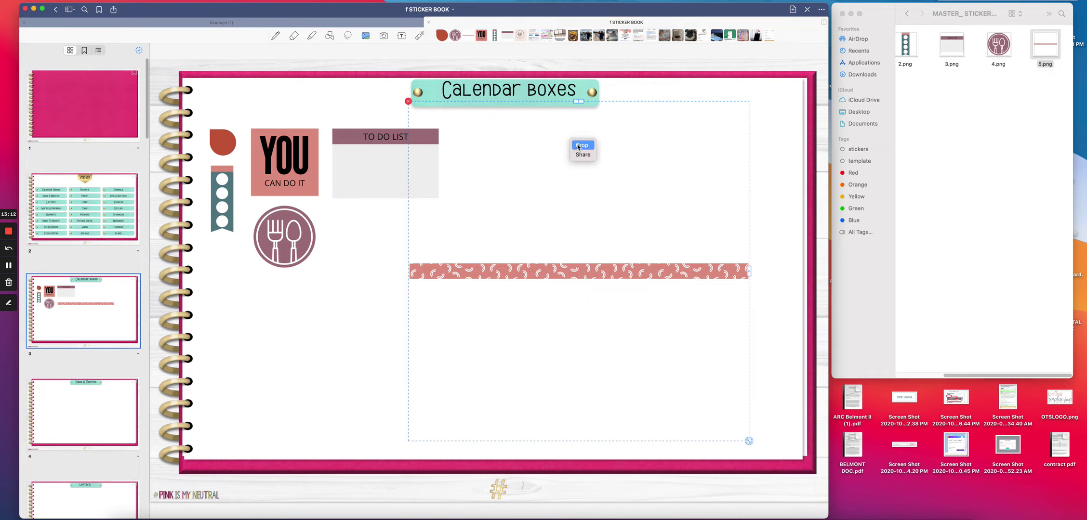
click(579, 145)
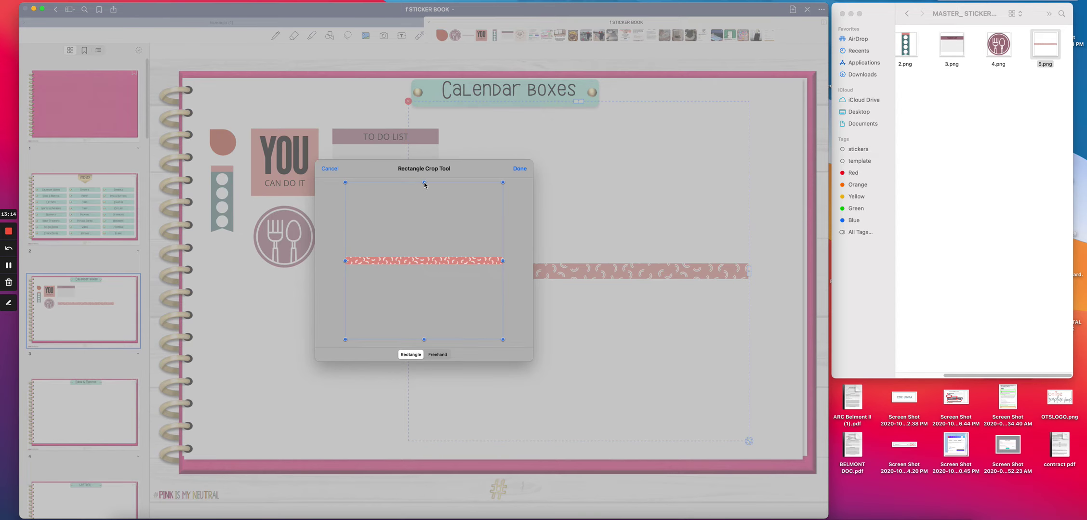
drag(424, 184, 418, 254)
drag(424, 340, 427, 270)
click(518, 169)
drag(517, 286, 560, 131)
click(571, 237)
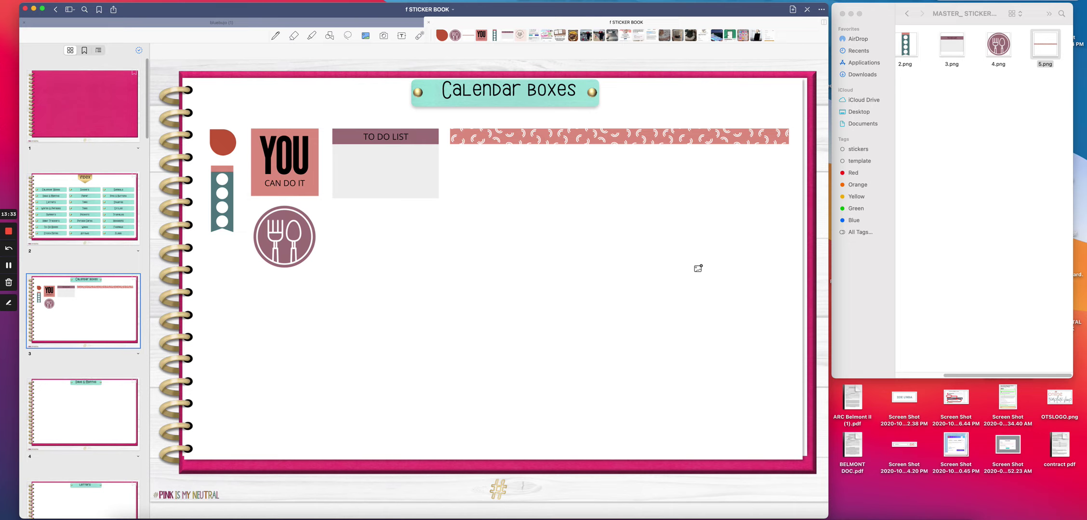
Close the MASTER_ STICKER folder window and move the sticker book window toward the middle of the desktop
click(842, 13)
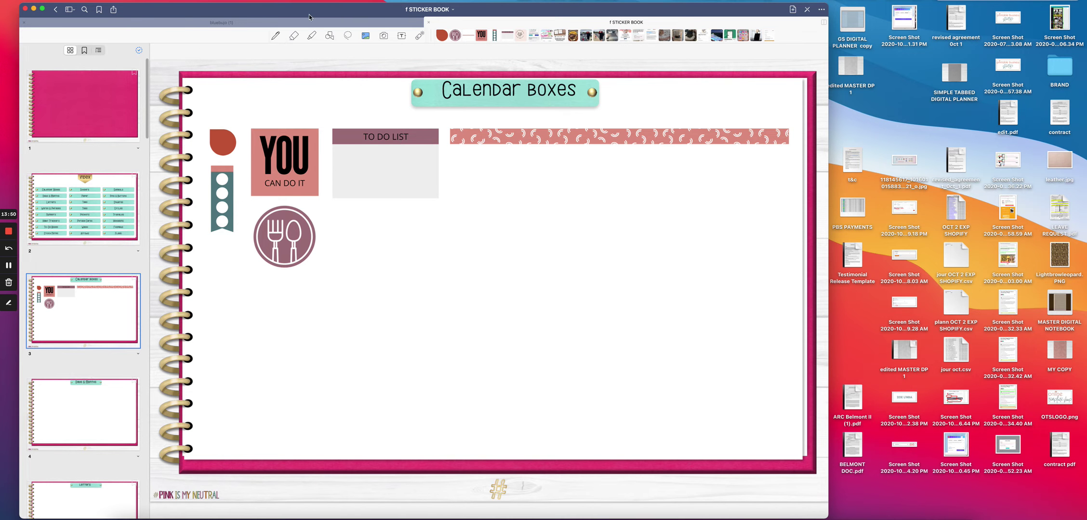
drag(329, 12, 440, 1)
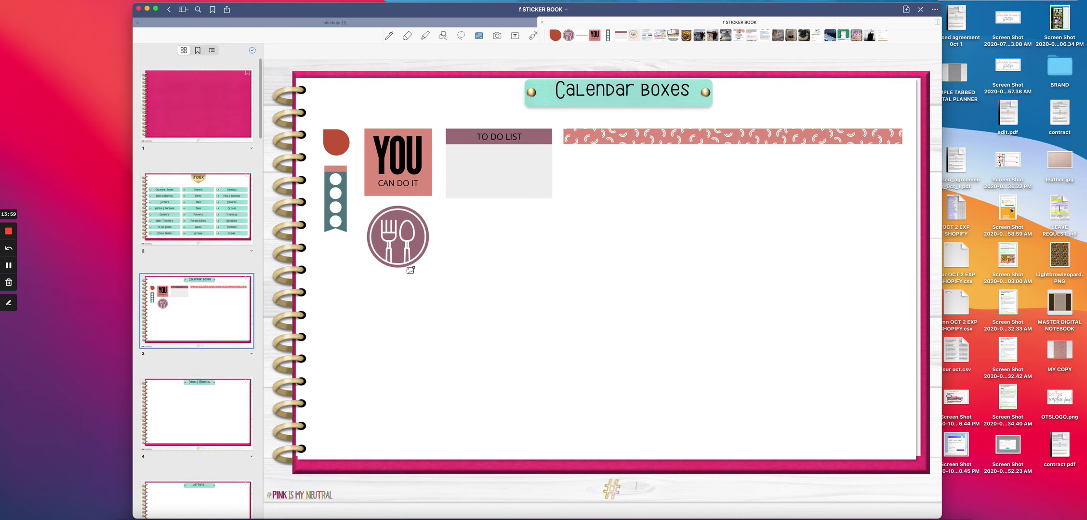
click(9, 266)
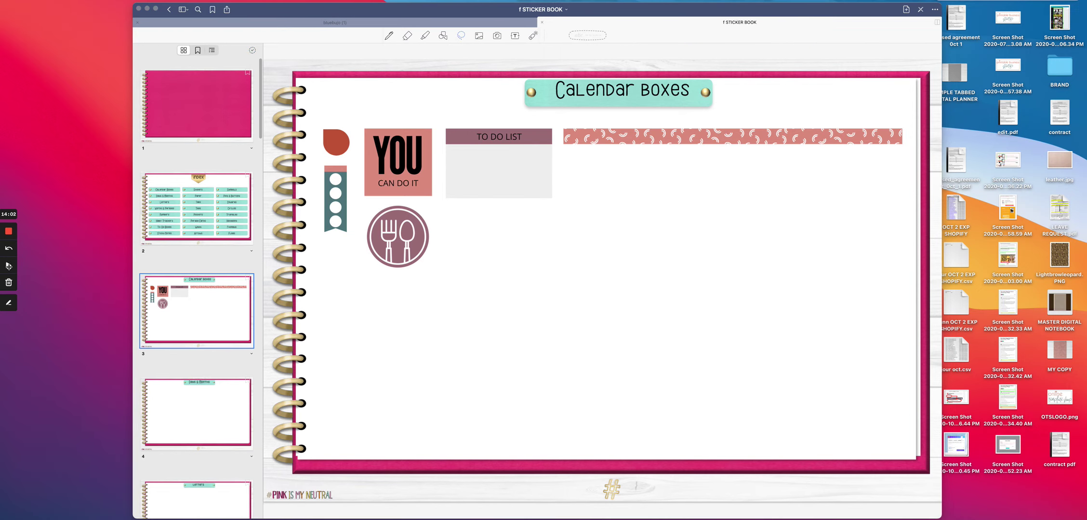
Select the YOU CAN DO IT sticker in the sticker book with the Lasso tool and copy it
click(462, 38)
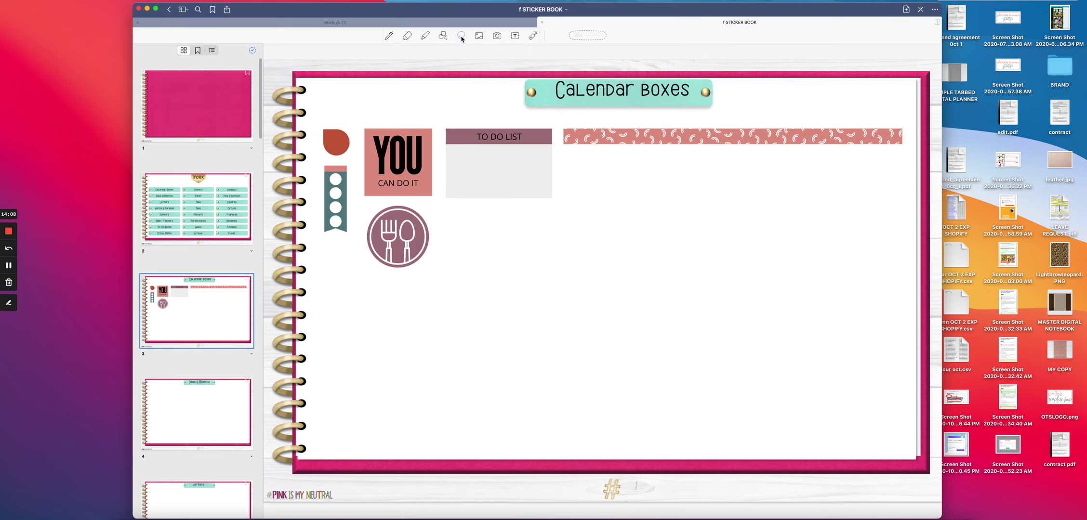
click(370, 107)
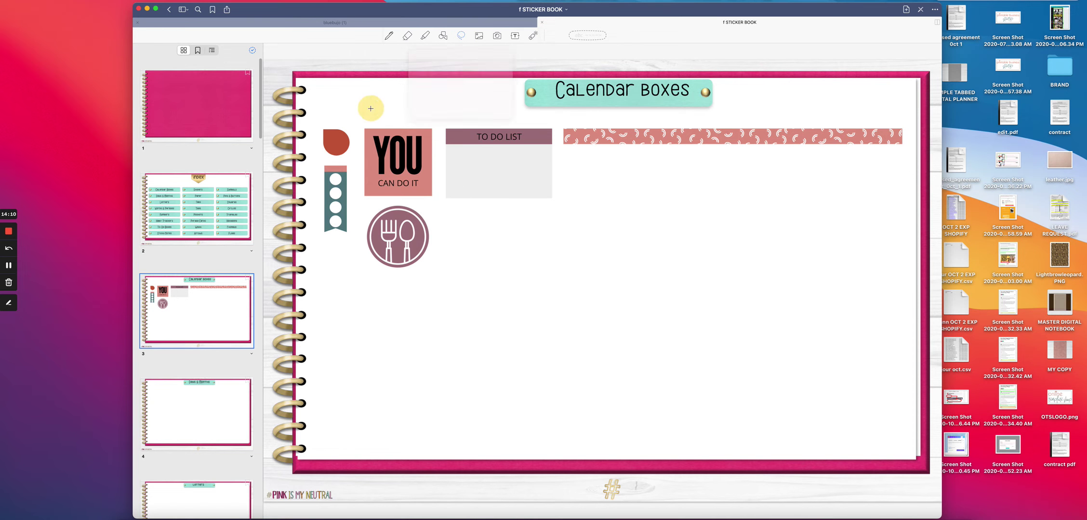
mouse_move(397, 149)
mouse_down()
mouse_move(388, 173)
mouse_move(412, 155)
mouse_move(390, 151)
mouse_up()
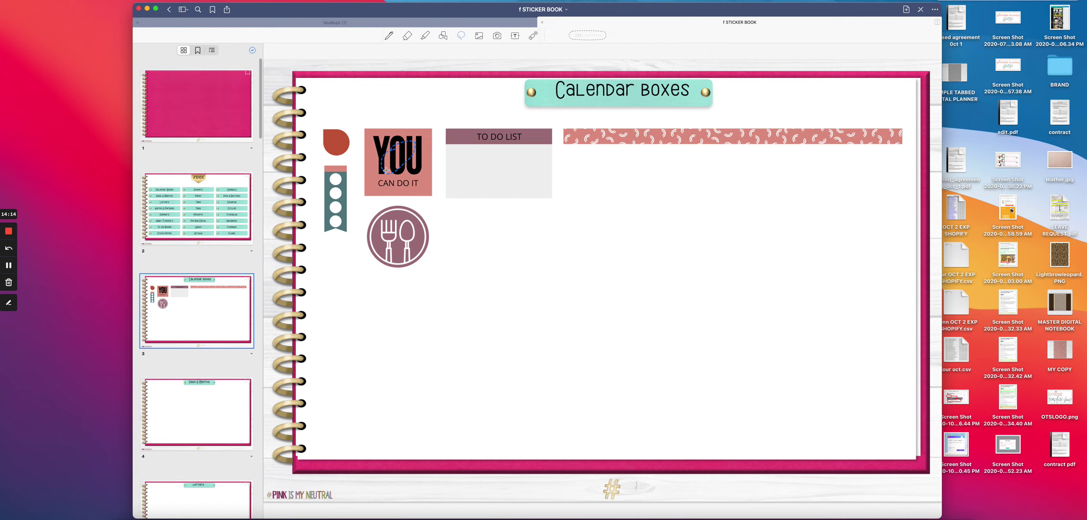
click(396, 157)
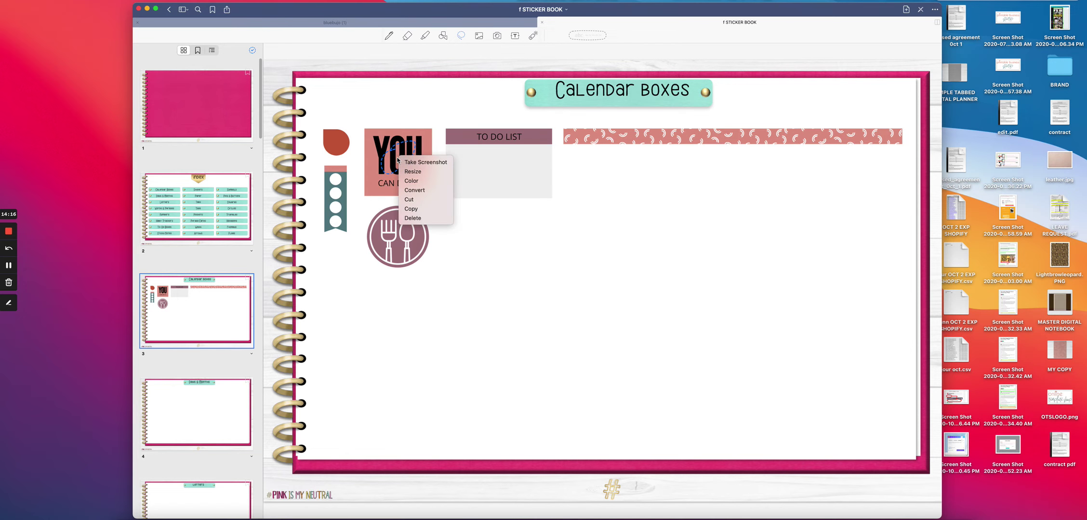
click(423, 210)
Paste the copied sticker onto the empty area of the Calendar Boxes page, move it, and delete the pasted copy
click(608, 237)
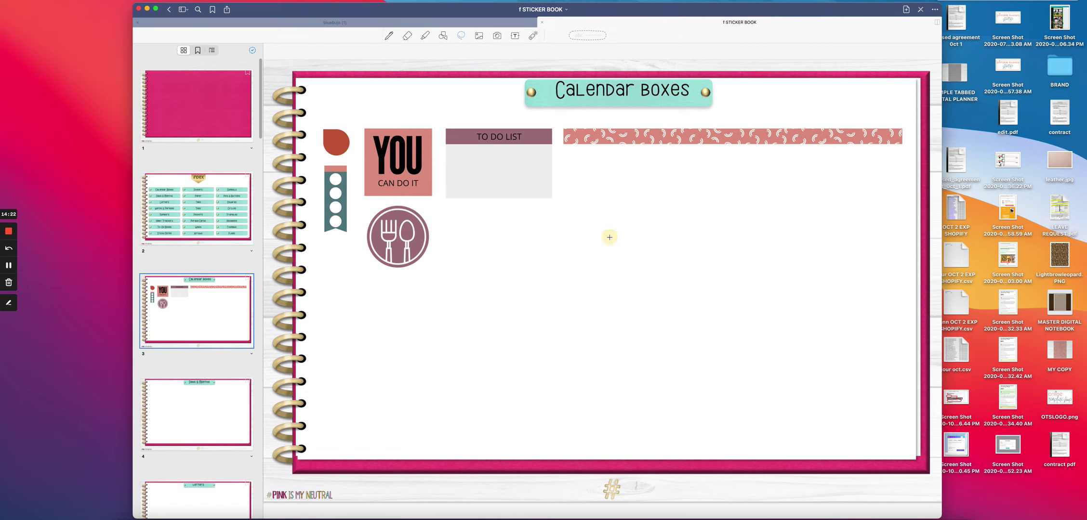
click(610, 240)
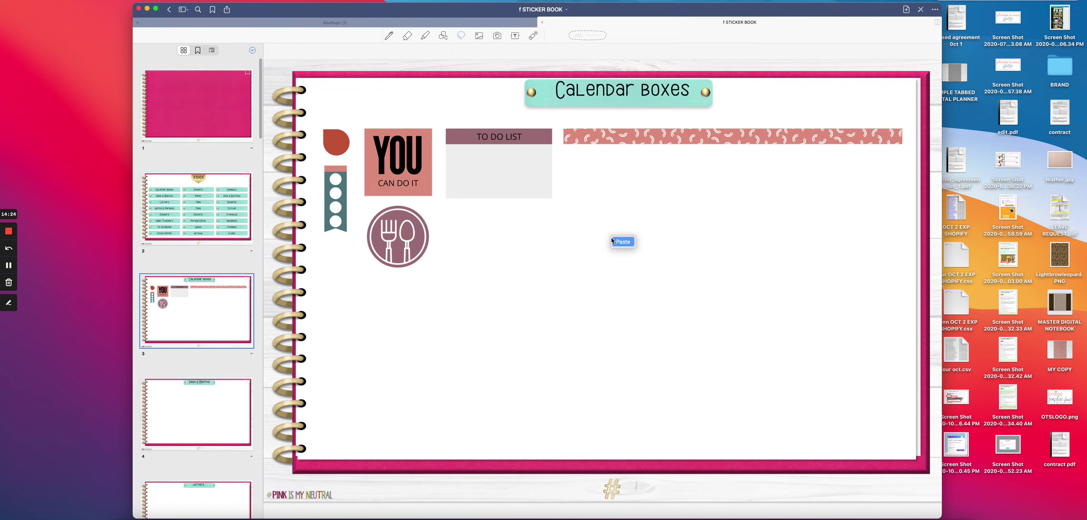
click(622, 243)
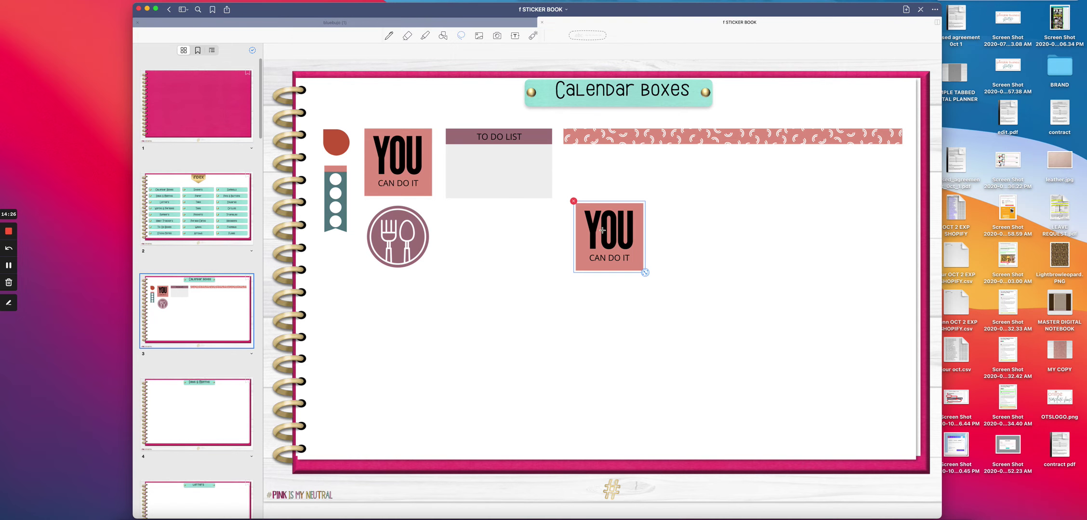
drag(602, 227, 556, 264)
key(BackSpace)
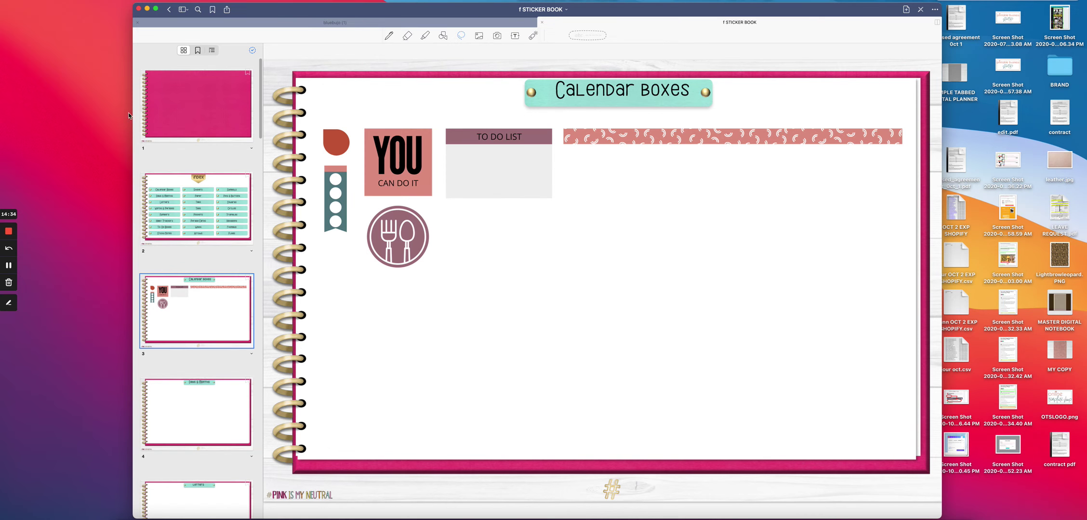
click(9, 265)
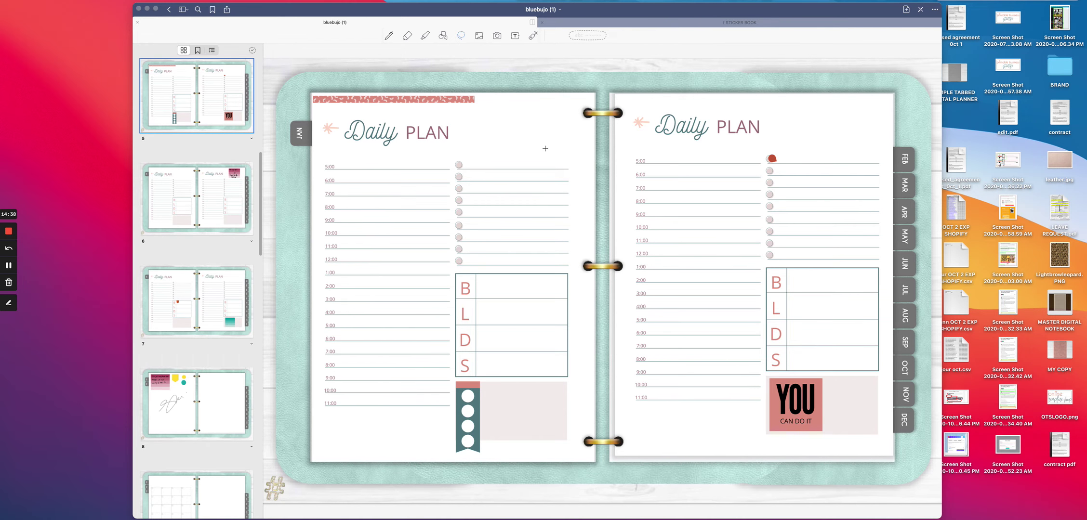
Paste the YOU CAN DO IT sticker into the planner's Daily Plan spread, shrink it, and place it at the right-hand page's 5:00 line
click(512, 131)
click(519, 143)
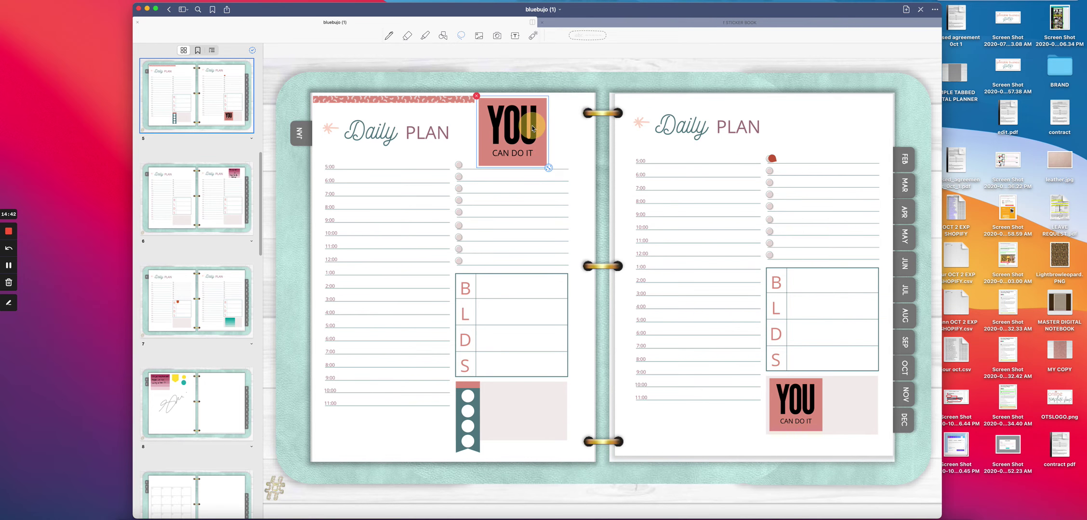
drag(502, 127, 509, 127)
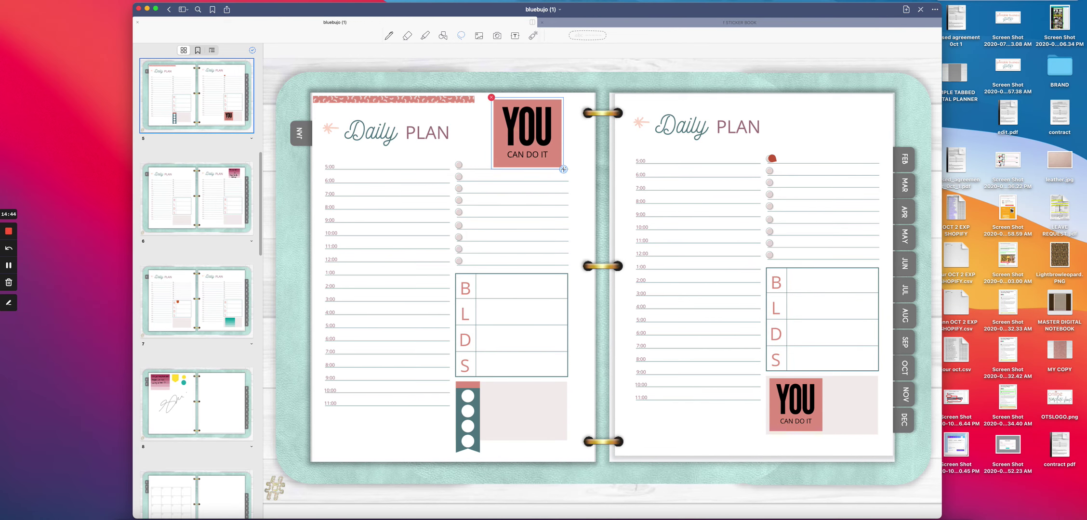
drag(557, 168, 646, 151)
click(690, 150)
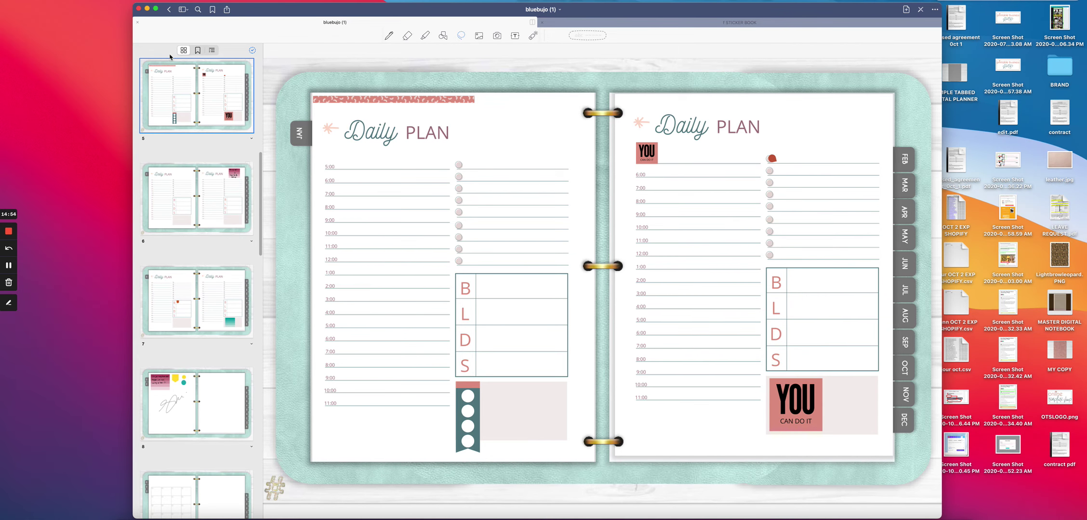
click(9, 265)
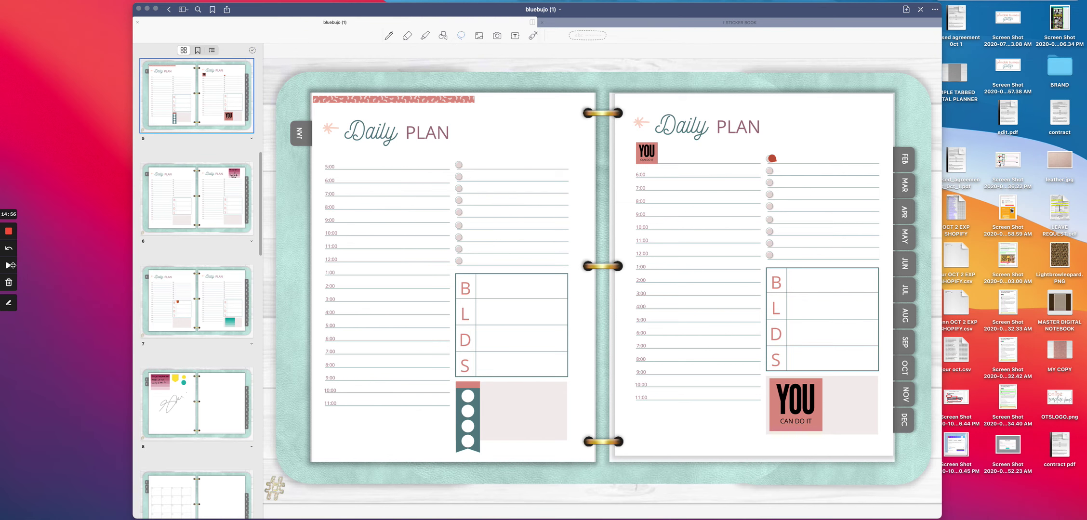
Compare the sticker book's Calendar Boxes page with the planner's Daily Plan spread, ending on the sticker book
click(668, 24)
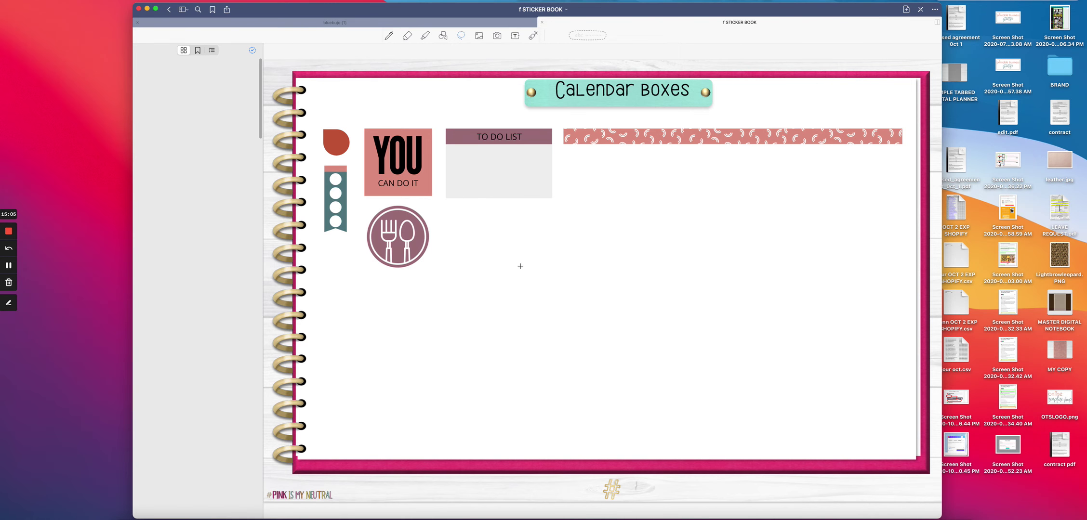
click(483, 26)
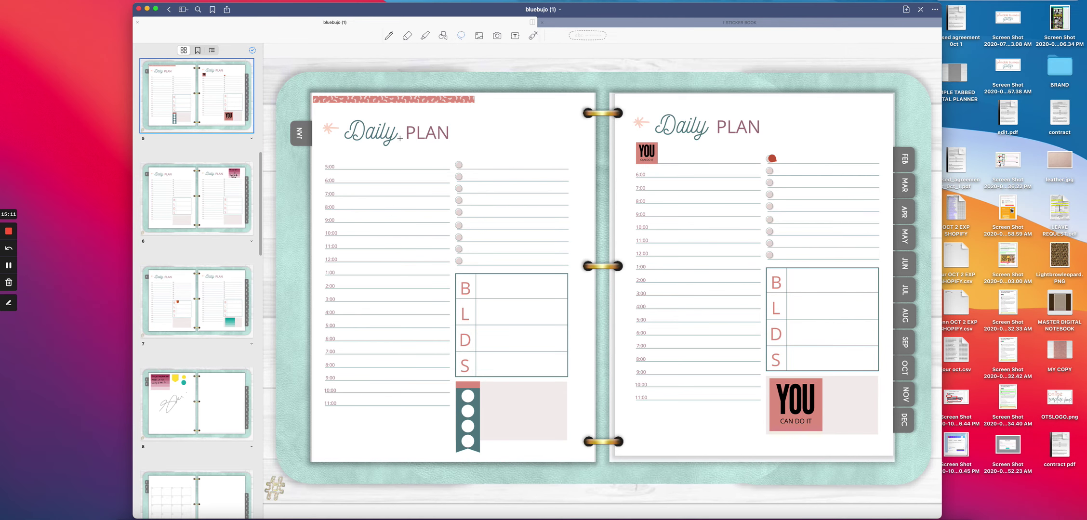
click(682, 24)
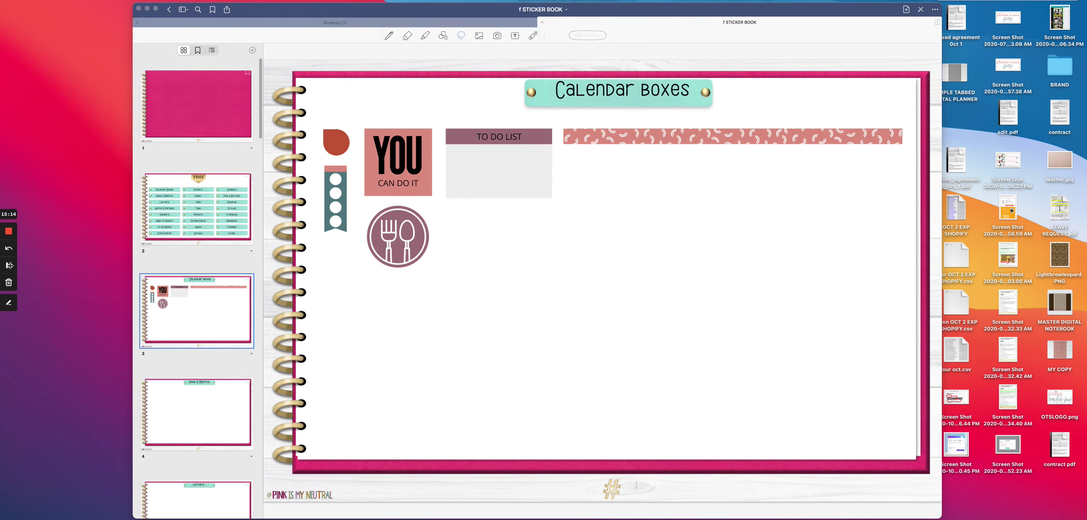
click(312, 41)
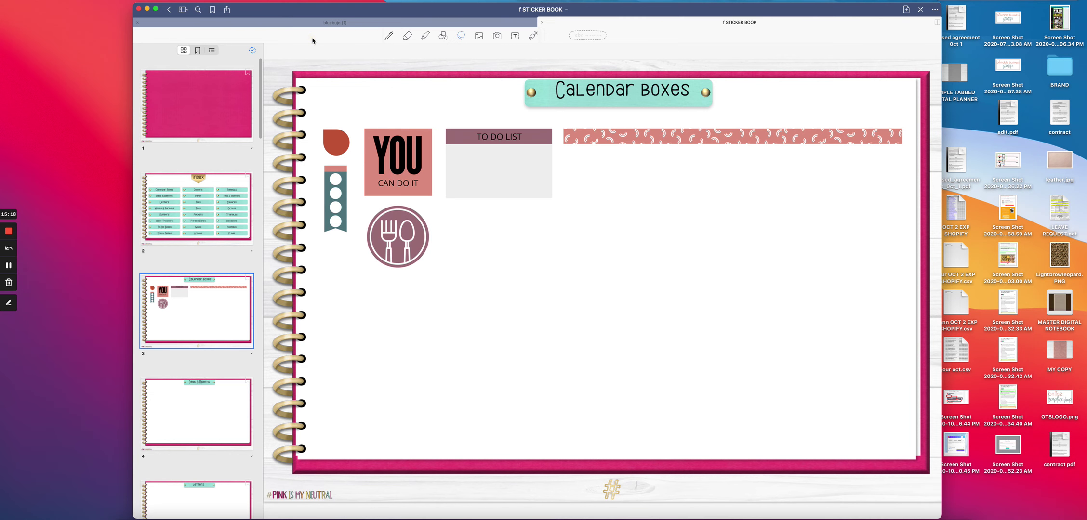
Look through the Calendar Boxes page options and the export formats offered for the sticker book's cover page without exporting
click(935, 9)
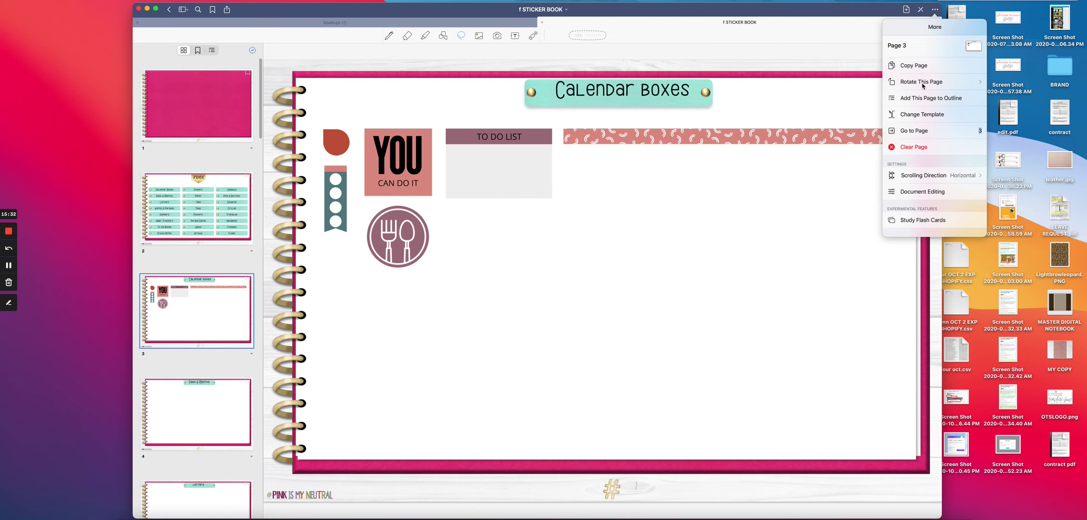
click(317, 50)
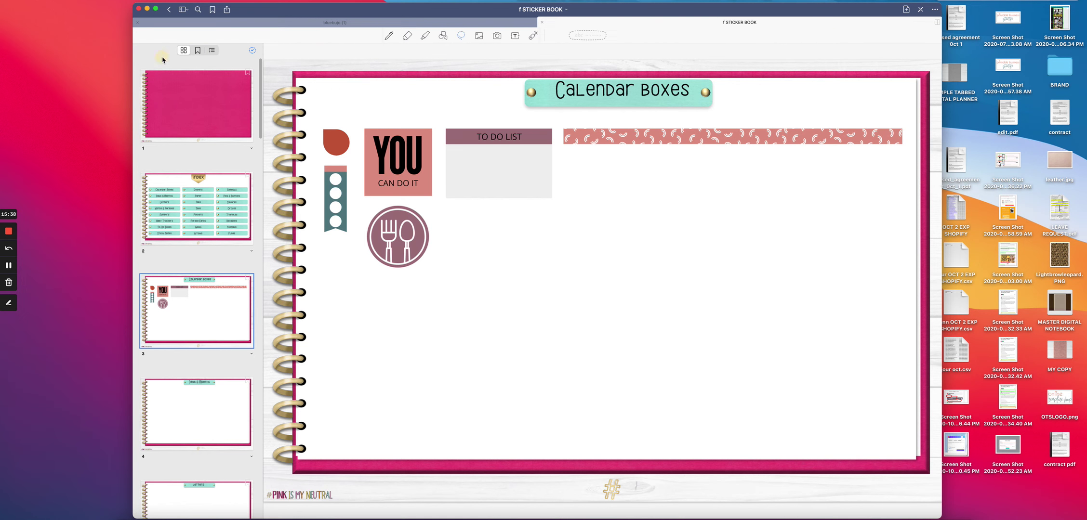
right_click(173, 116)
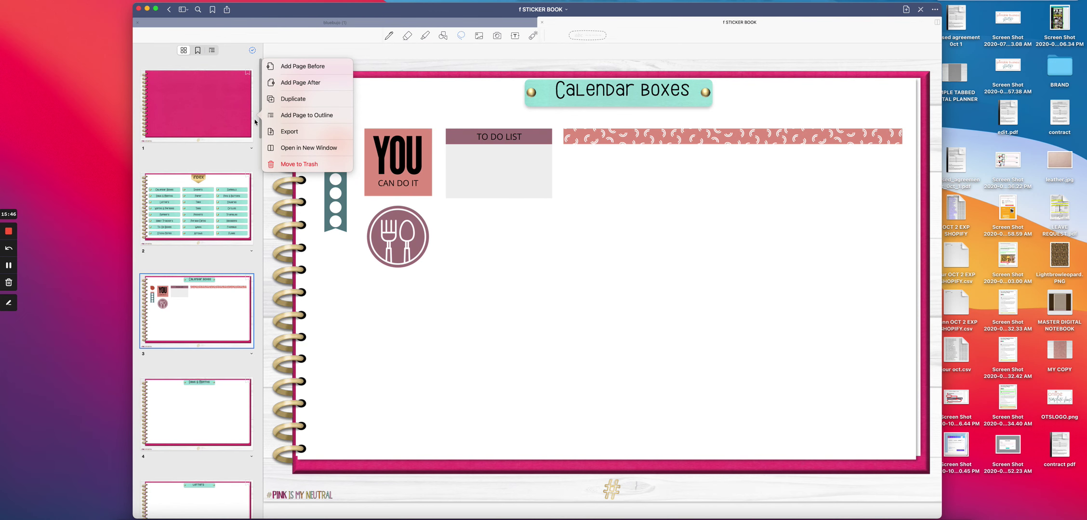
click(289, 132)
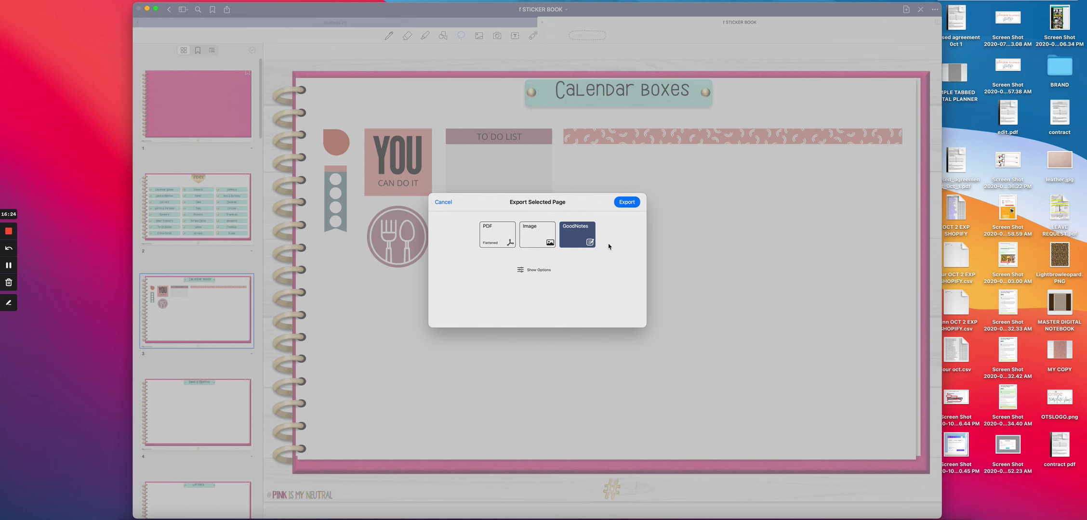
click(443, 202)
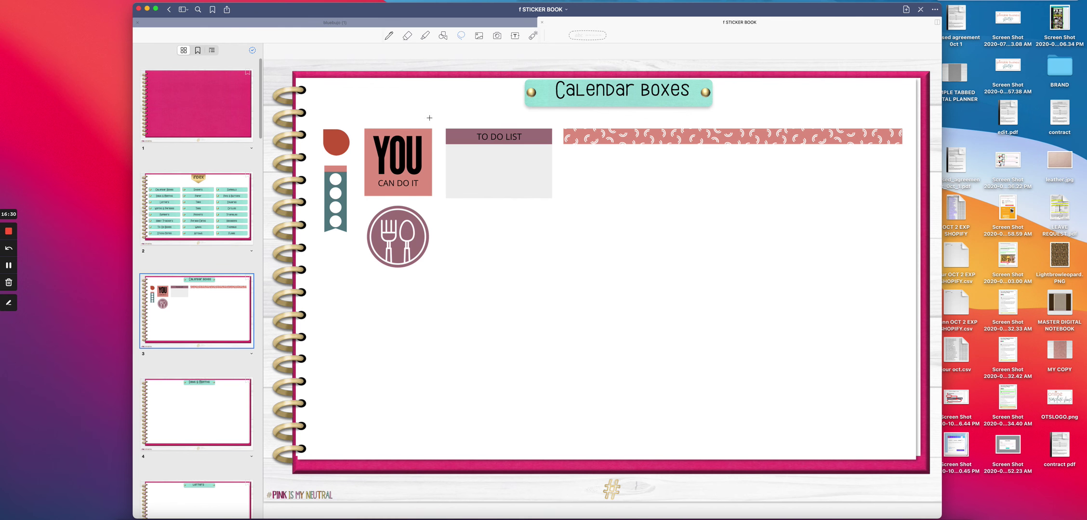
Lasso the TO DO LIST sticker and part of the patterned strip, view the strip's selection commands, and return to the planner
mouse_move(498, 156)
mouse_down()
mouse_move(504, 182)
mouse_move(536, 159)
mouse_move(487, 154)
mouse_up()
mouse_move(443, 125)
mouse_down()
mouse_move(538, 121)
mouse_move(558, 181)
mouse_move(524, 199)
mouse_move(439, 192)
mouse_move(442, 125)
mouse_up()
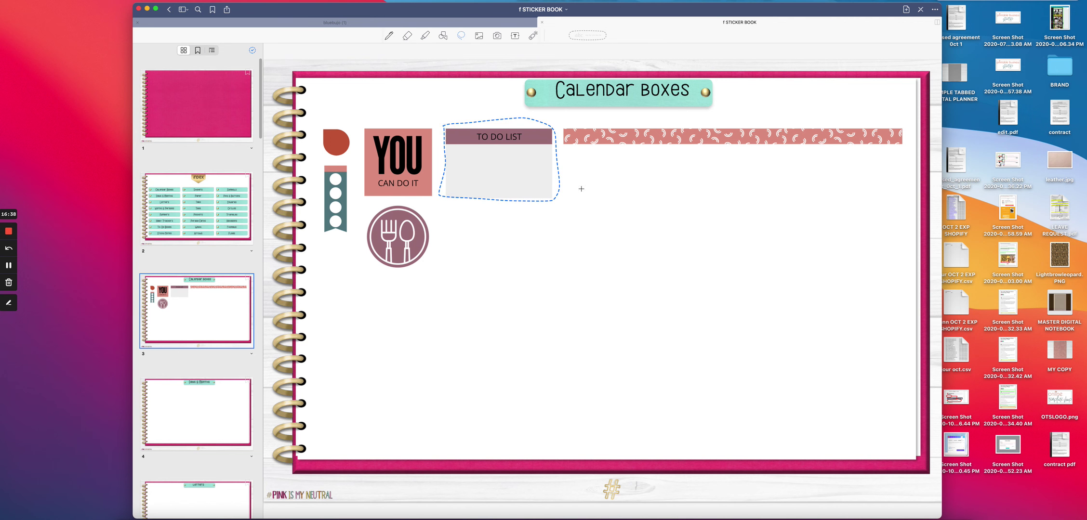
click(625, 183)
mouse_move(695, 133)
mouse_down()
mouse_move(680, 140)
mouse_move(739, 131)
mouse_up()
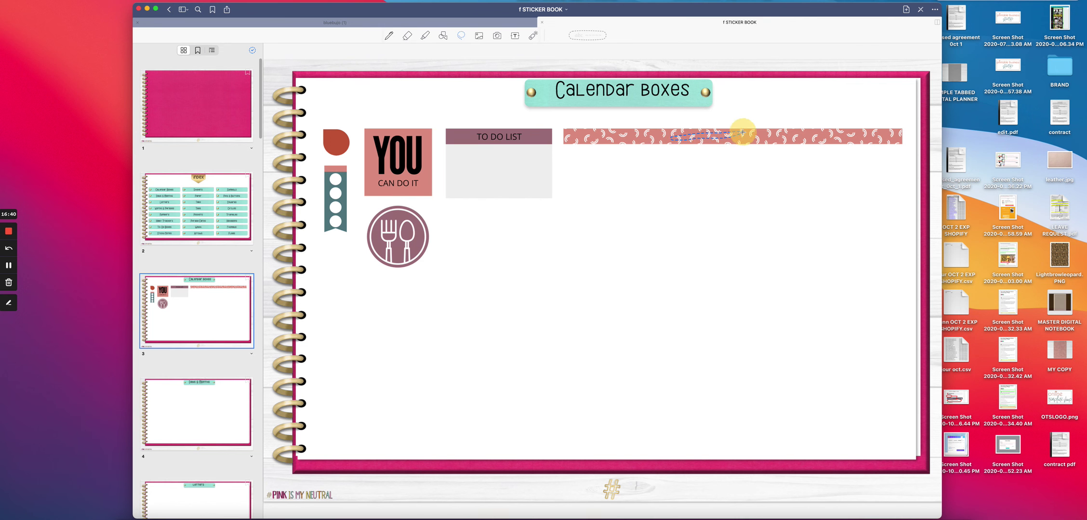
click(703, 139)
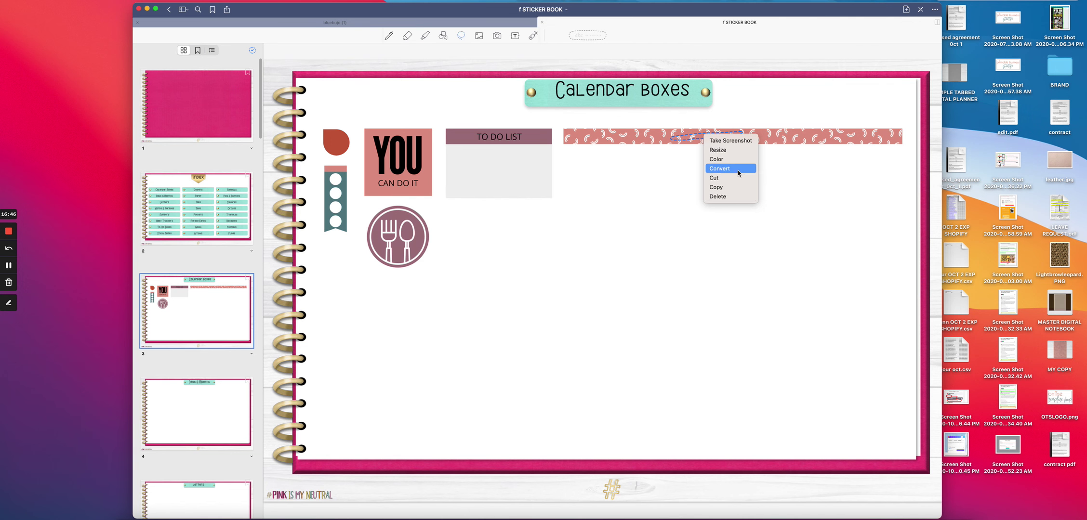
click(578, 249)
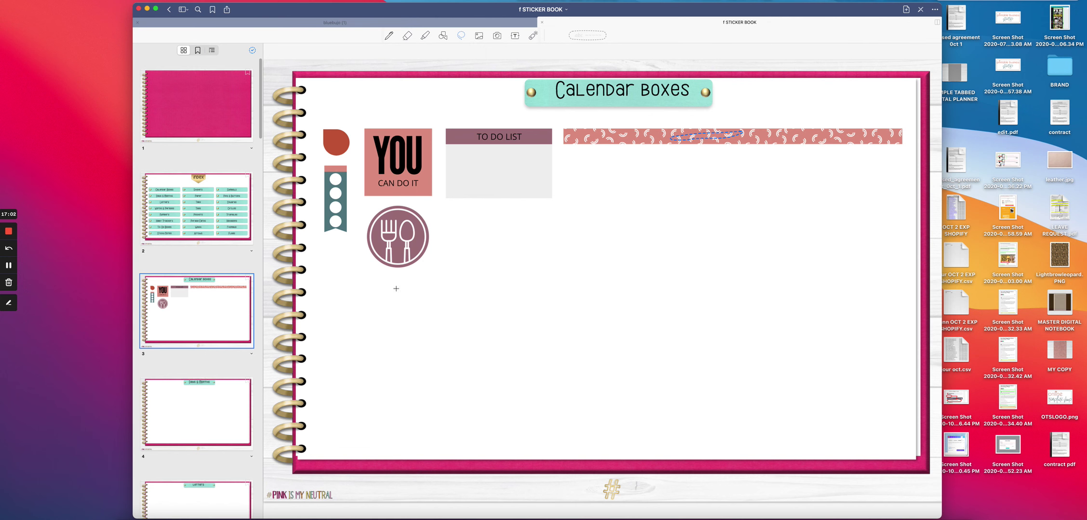
click(357, 22)
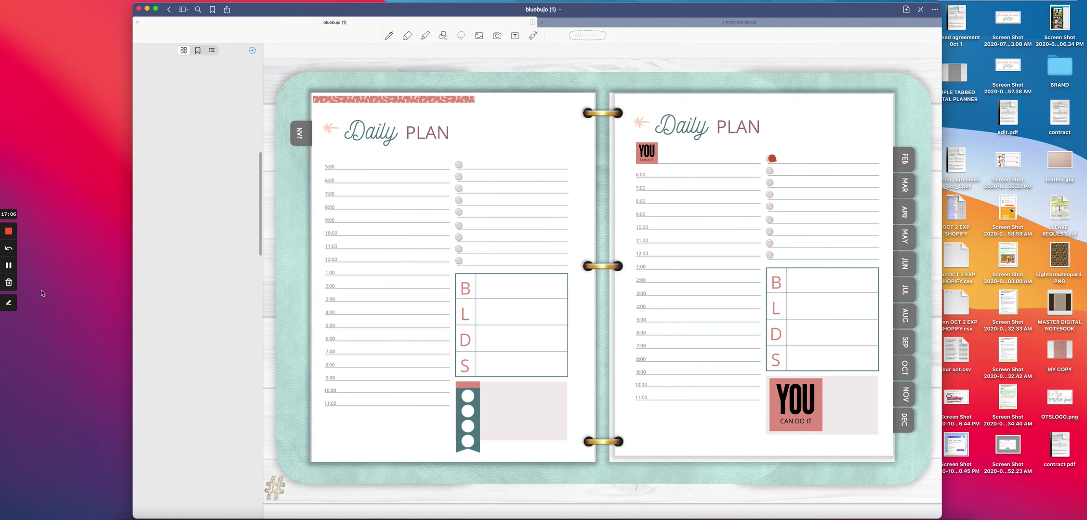